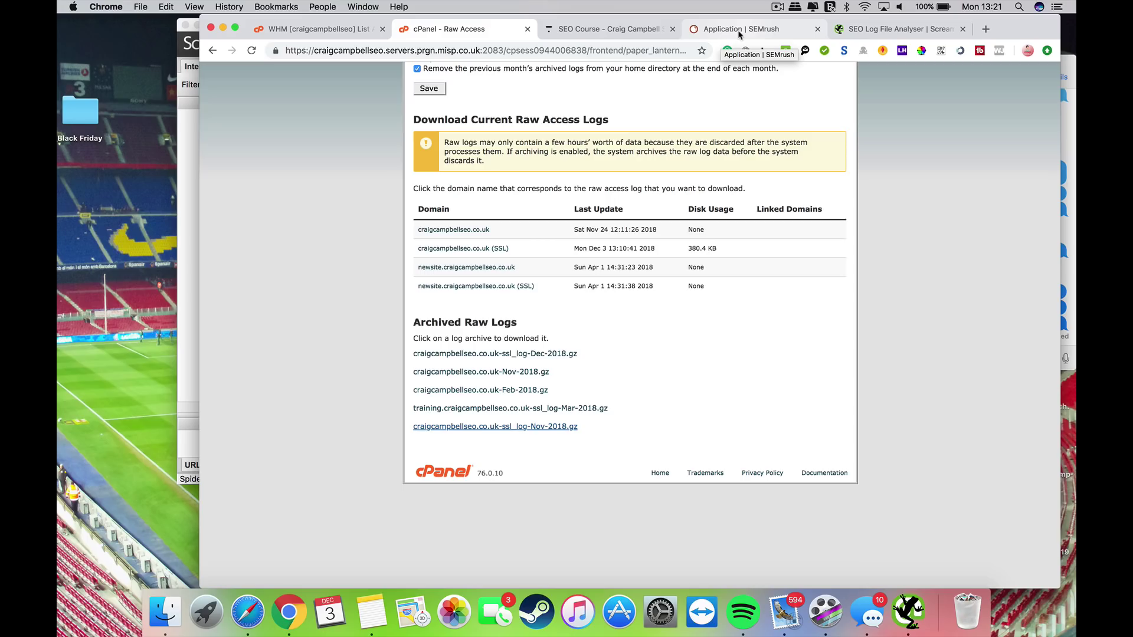
# Leave Raw Access for the cPanel home page and scroll down to the Metrics section
pyautogui.moveTo(683, 369); pyautogui.dragTo(620, 5)
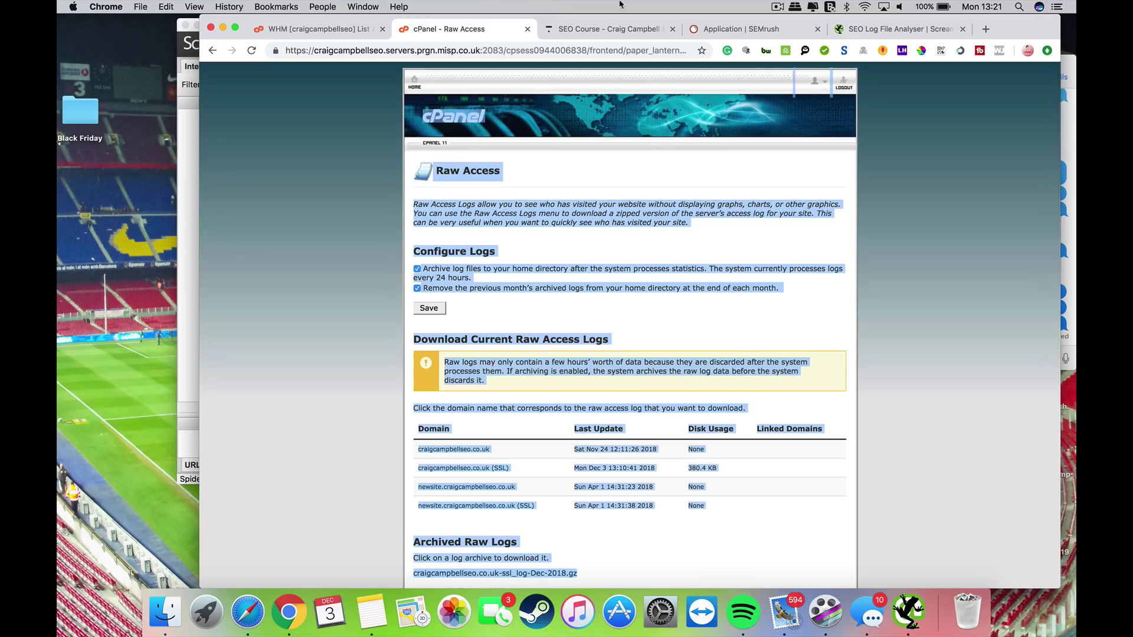
pyautogui.click(414, 81)
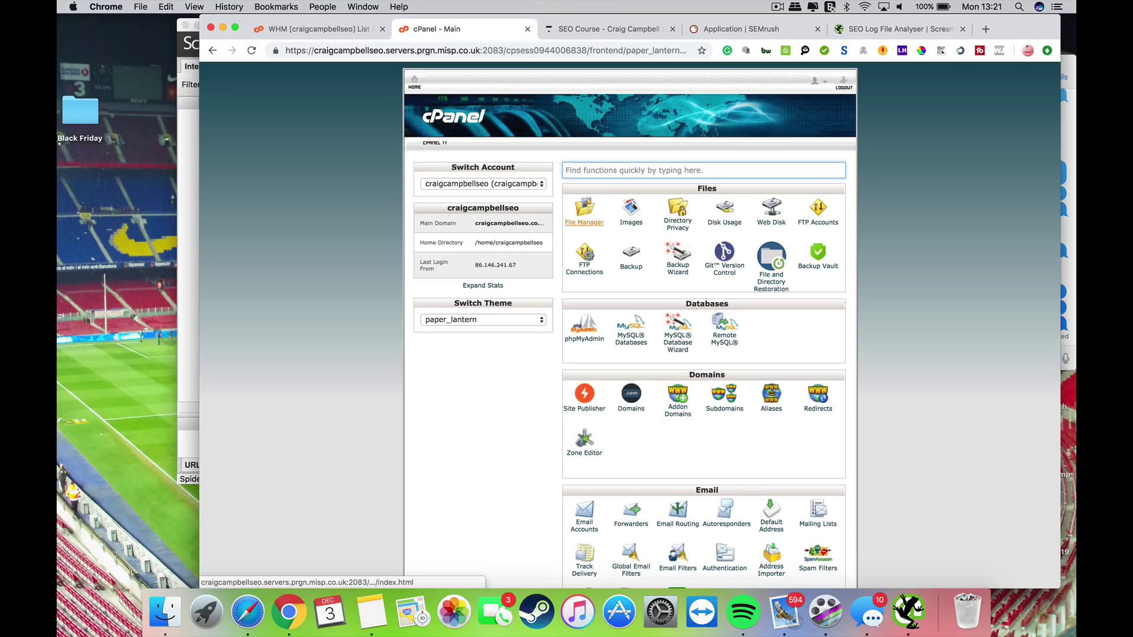
pyautogui.scroll(-5, 918, 381)
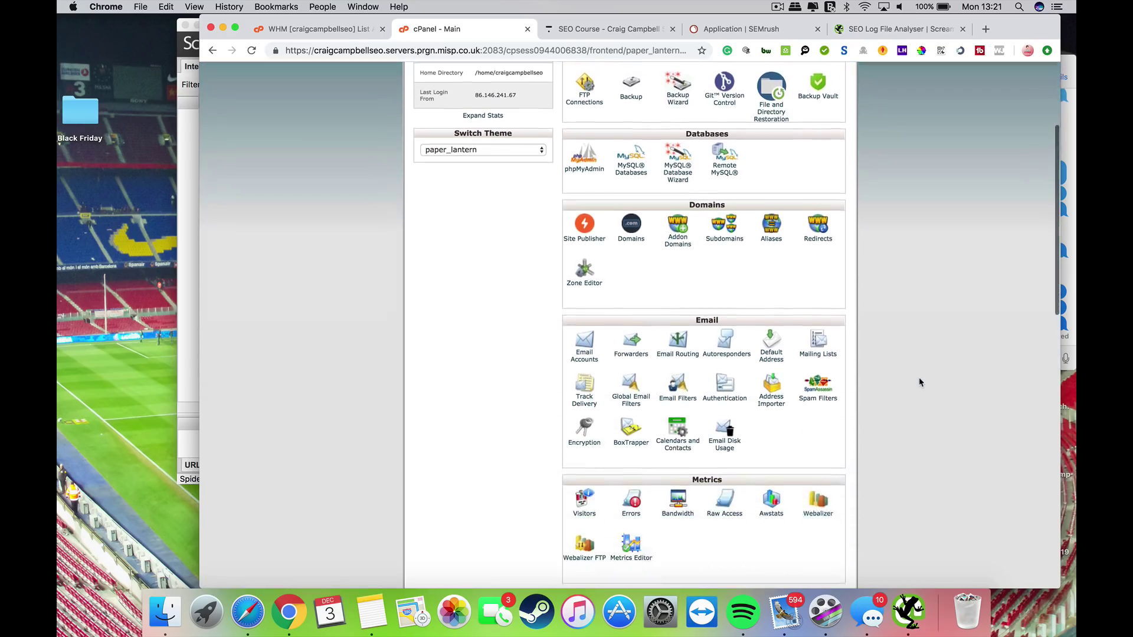
pyautogui.scroll(-1, 918, 382)
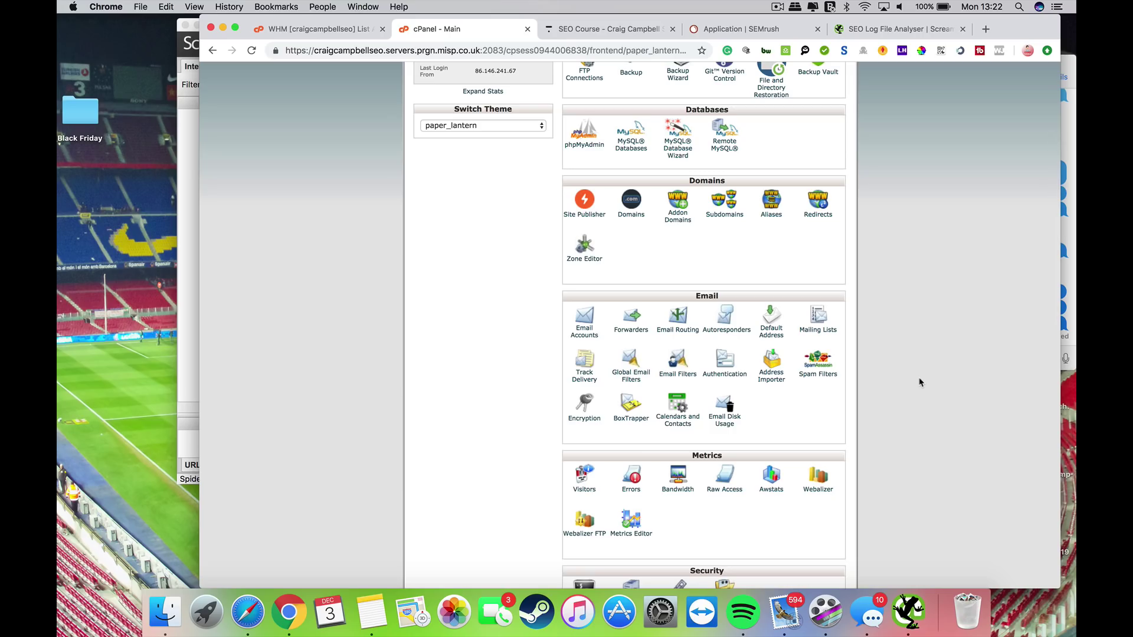
pyautogui.scroll(-6, 919, 382)
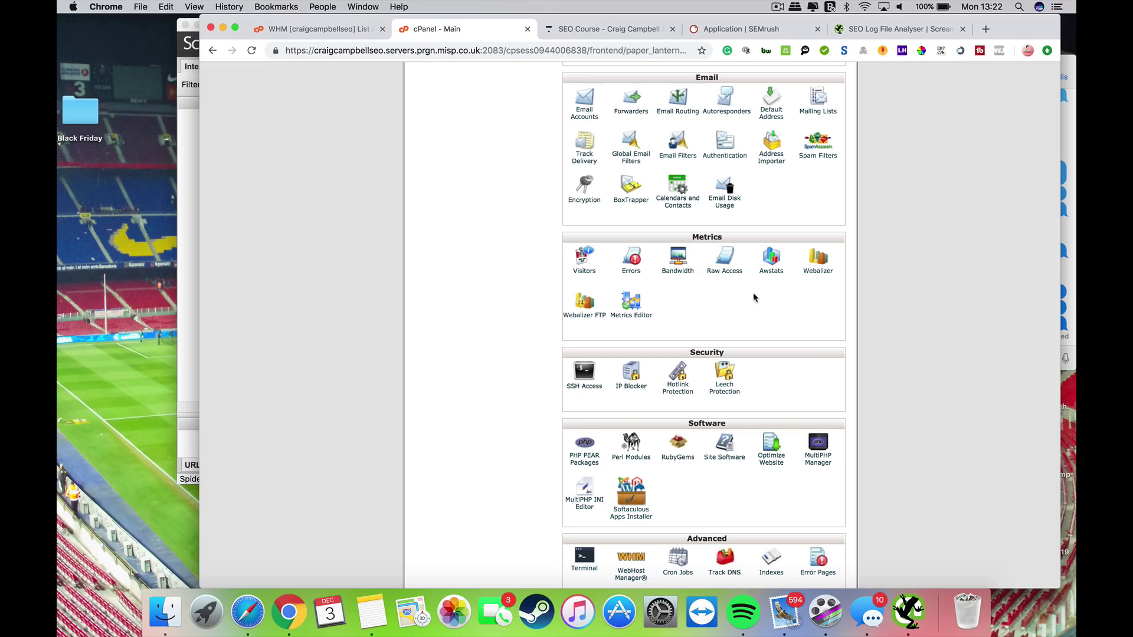
# Open Raw Access and download the ssl Nov-2018 archived raw log
pyautogui.click(723, 272)
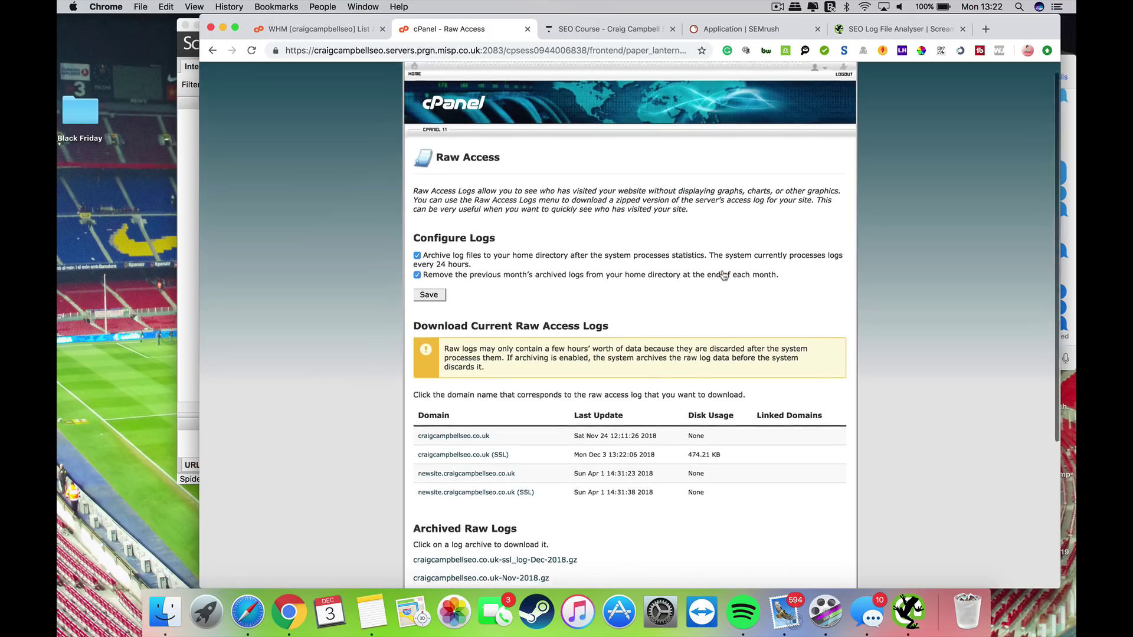
pyautogui.scroll(-5, 723, 274)
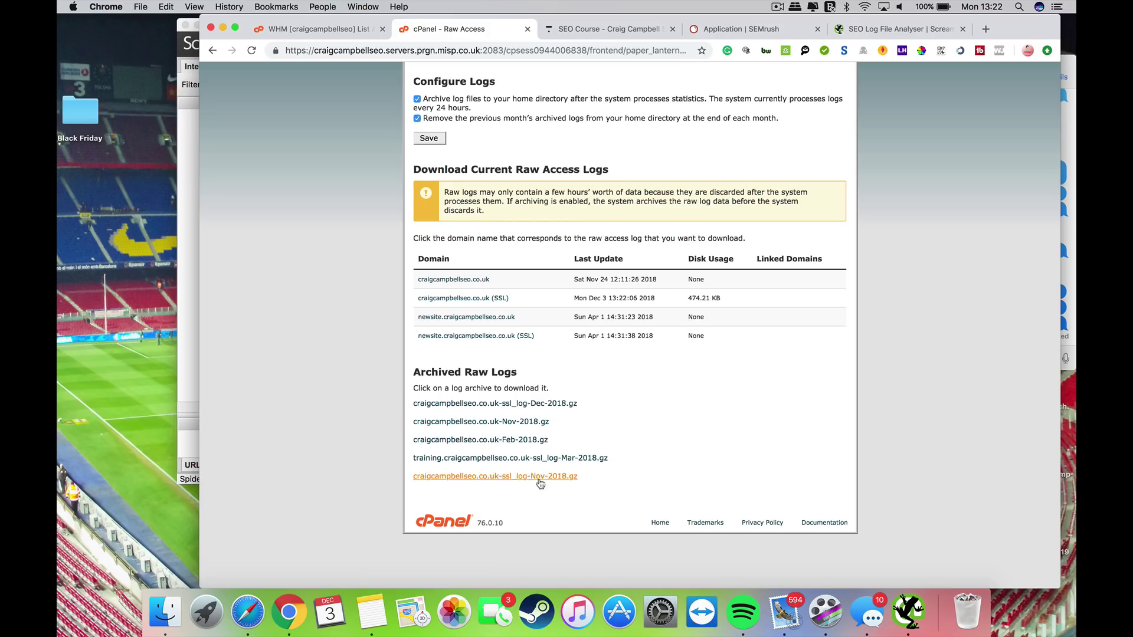
pyautogui.click(540, 478)
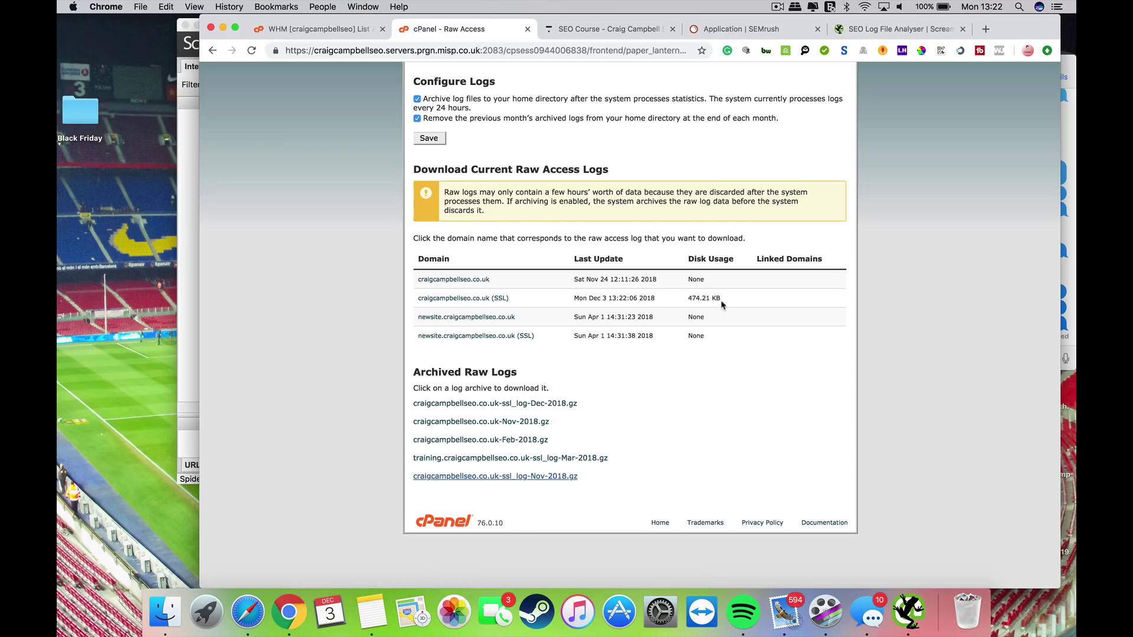
# Review the current logs' update dates and sizes, then move to the SEO Log File Analyser page
pyautogui.moveTo(723, 304); pyautogui.dragTo(429, 287)
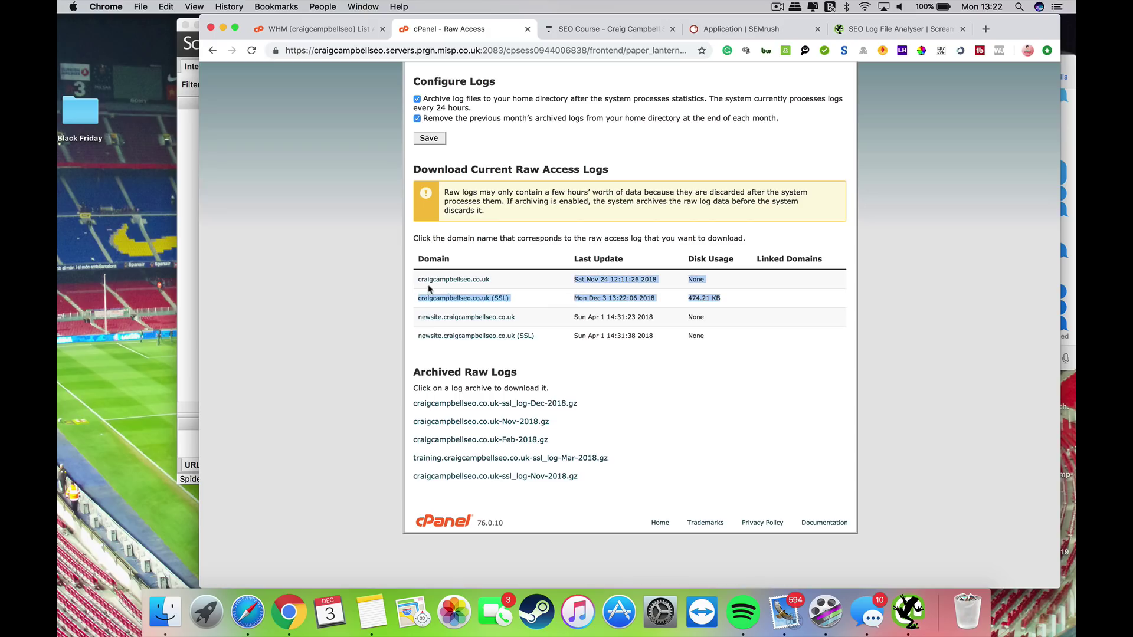
pyautogui.click(761, 375)
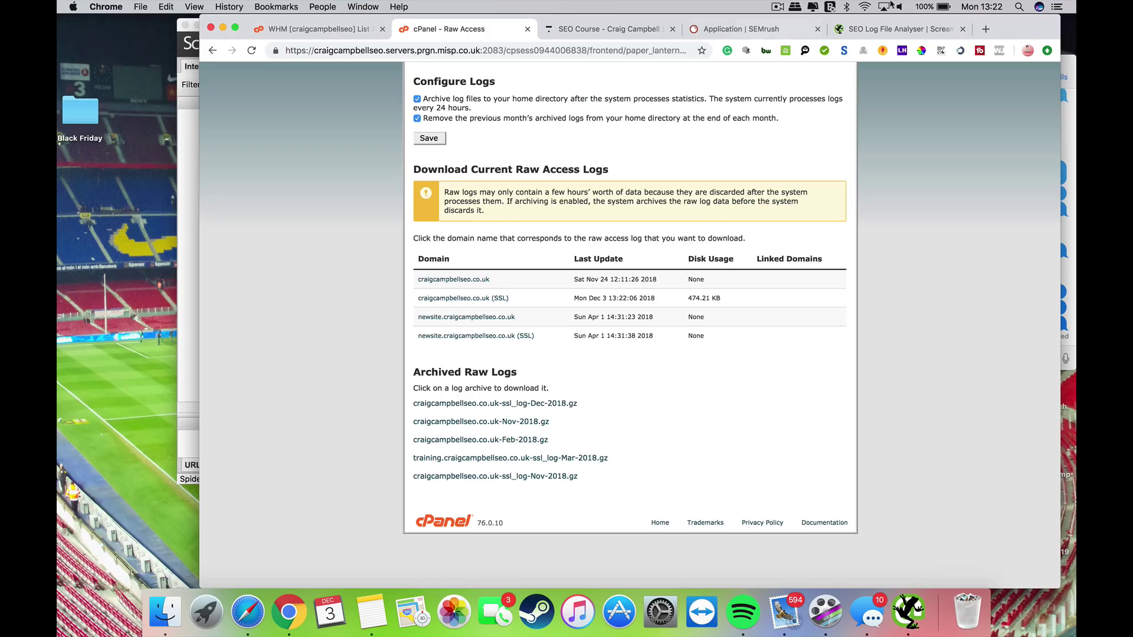
pyautogui.click(882, 32)
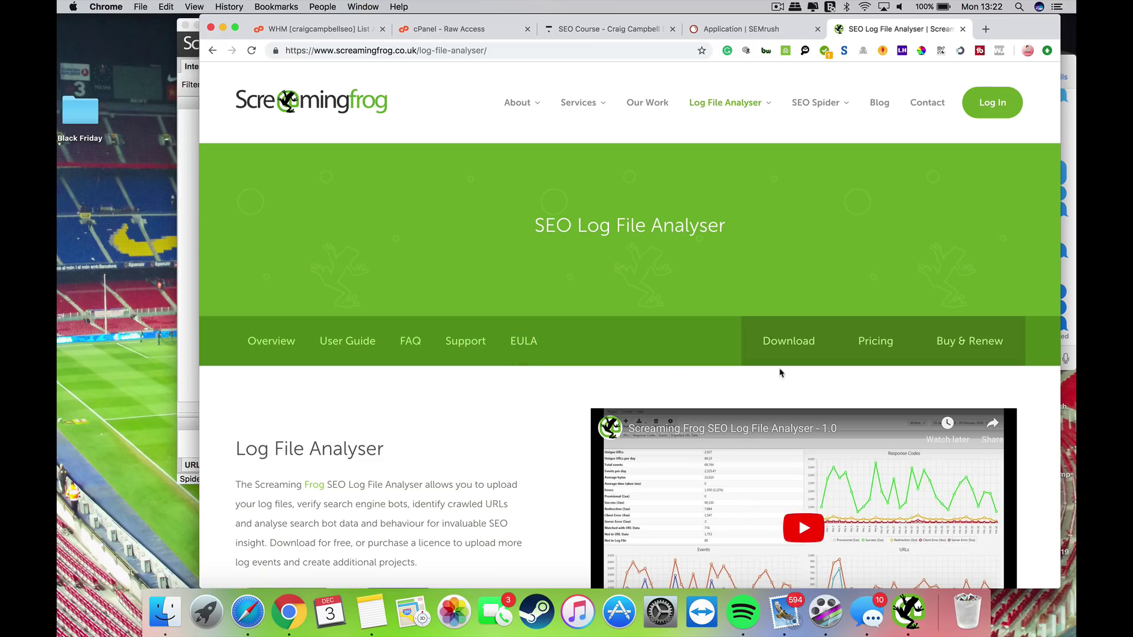
# Review the Log File Analyser free and paid pricing table, then go to the SEMrush Log File Analyzer tab
pyautogui.click(865, 349)
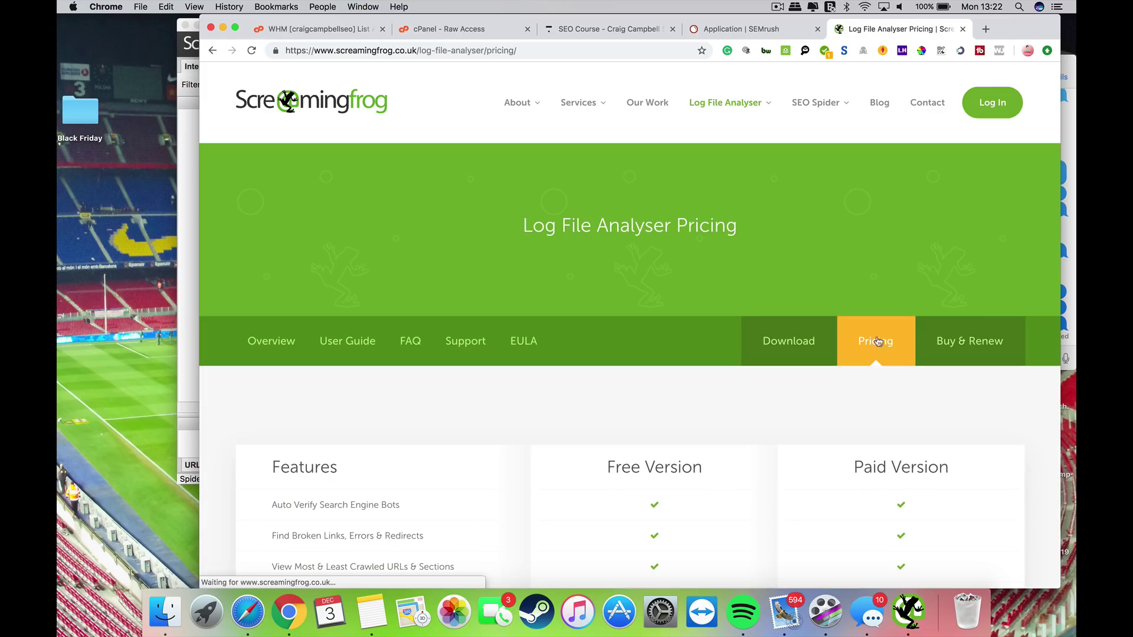
pyautogui.scroll(-7, 678, 399)
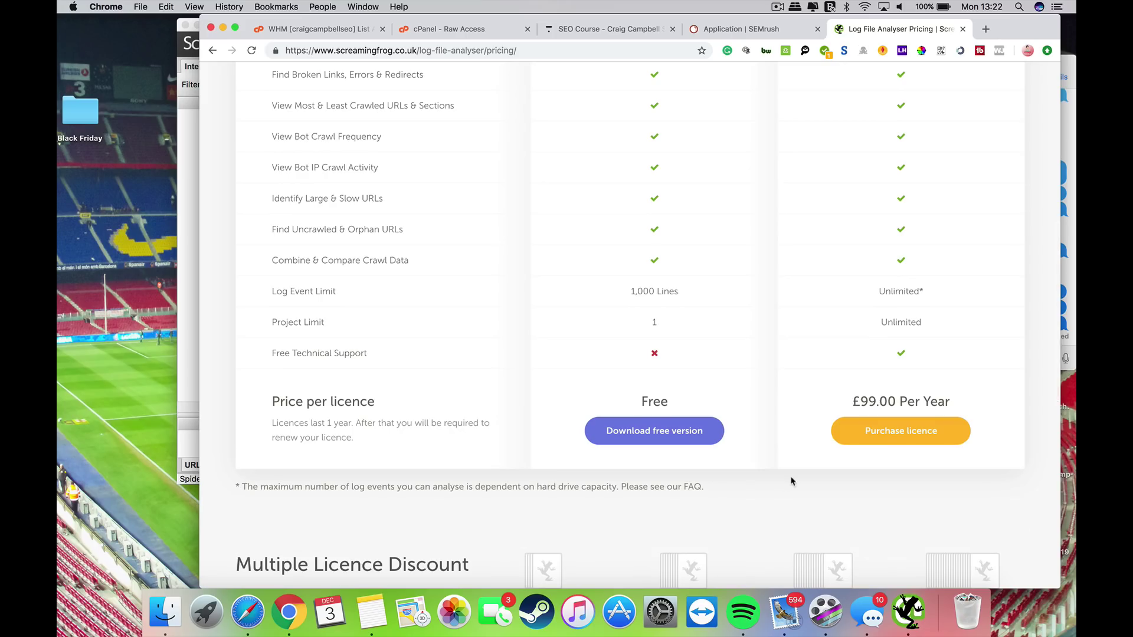
pyautogui.scroll(3, 792, 480)
pyautogui.scroll(7, 791, 479)
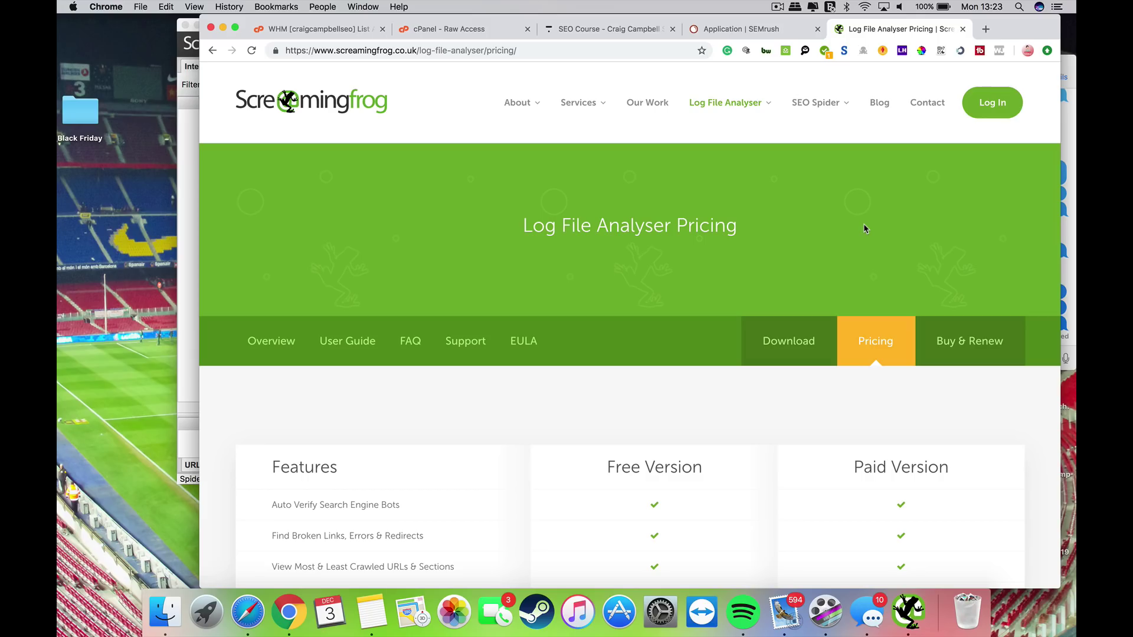
pyautogui.moveTo(581, 105)
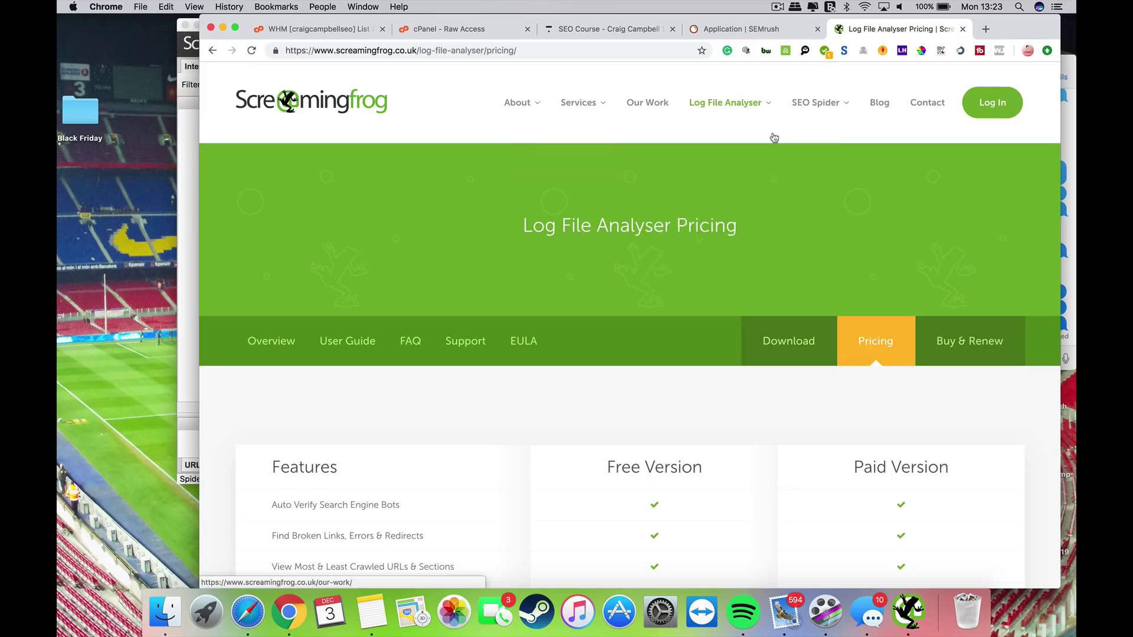
pyautogui.moveTo(735, 78)
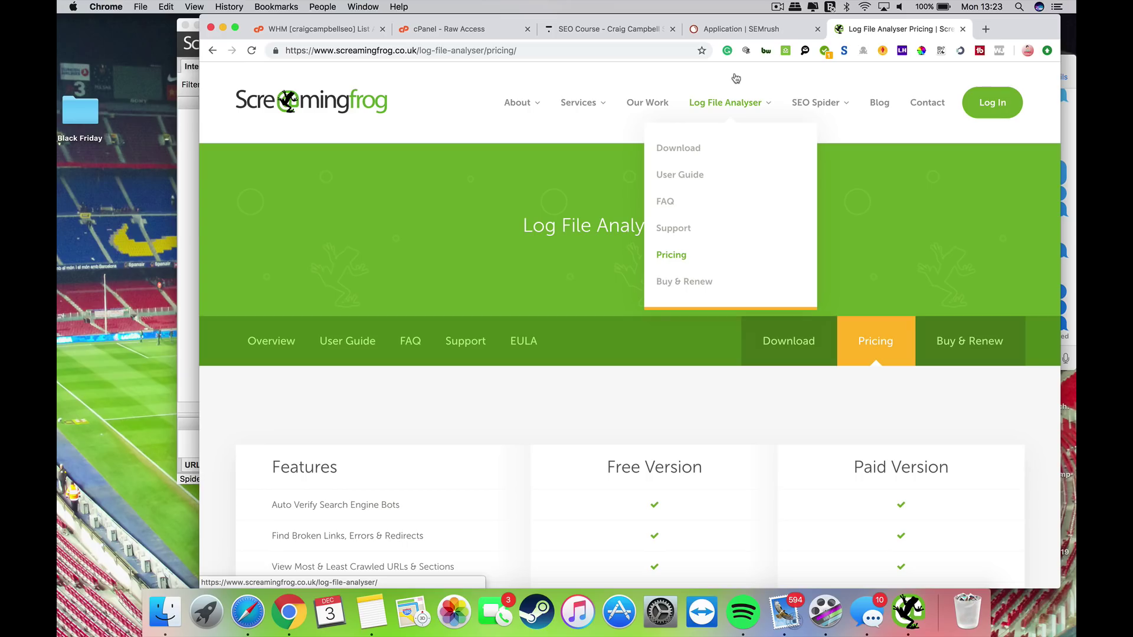
pyautogui.click(731, 32)
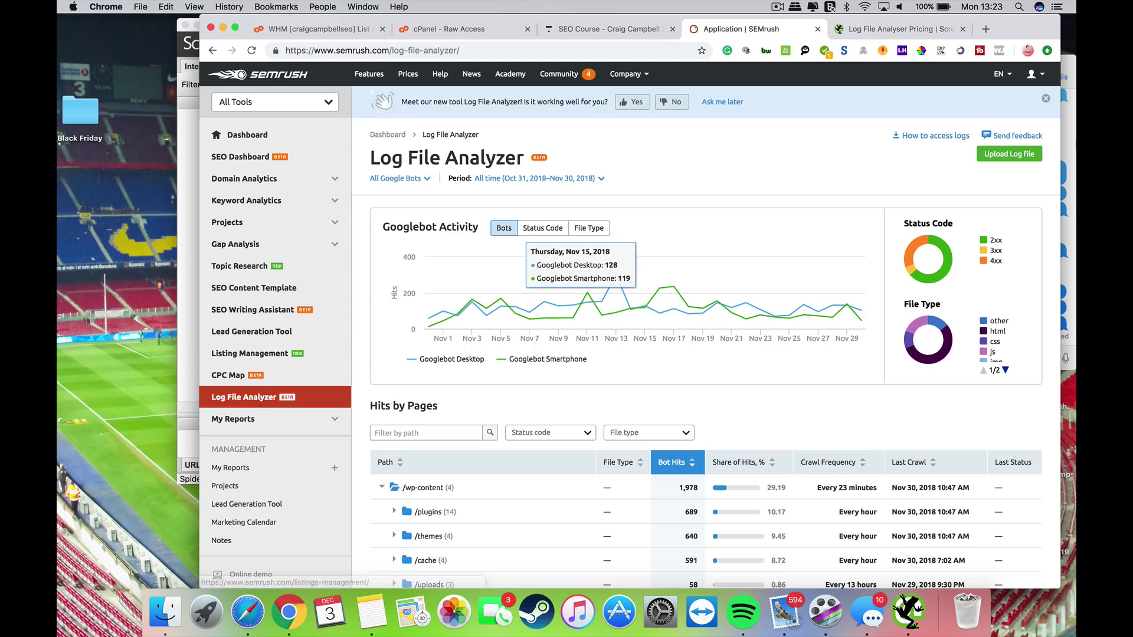
# Open the Upload log file dialog with the green button at the top right
pyautogui.click(1011, 155)
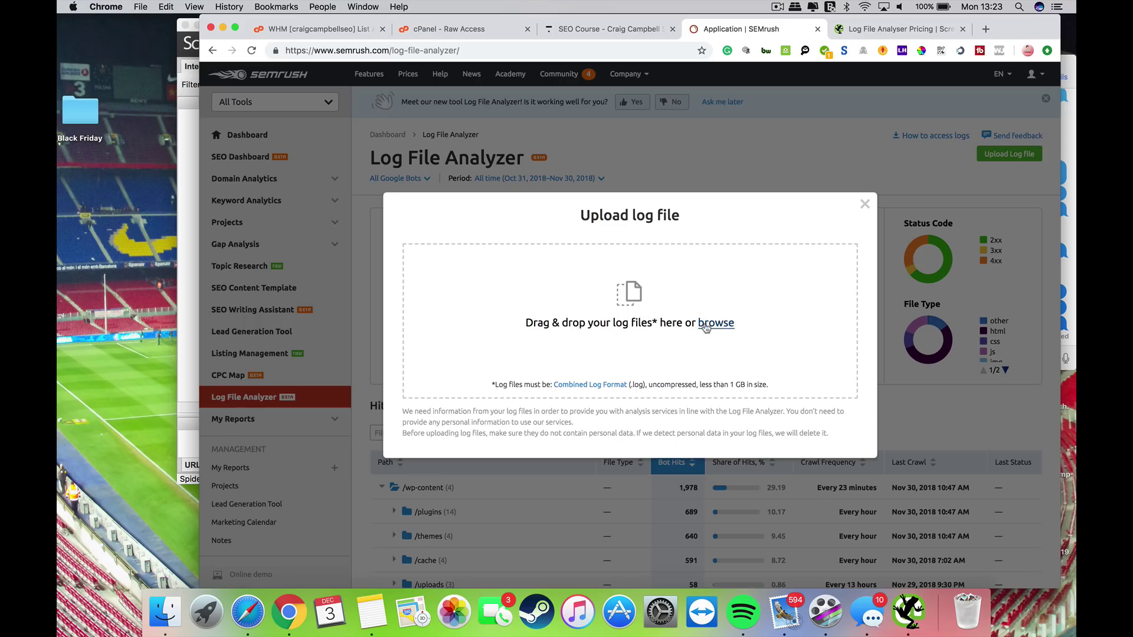
# Download the ssl December 2018 log archive from cPanel, then return to the SEMrush upload dialog
pyautogui.click(449, 31)
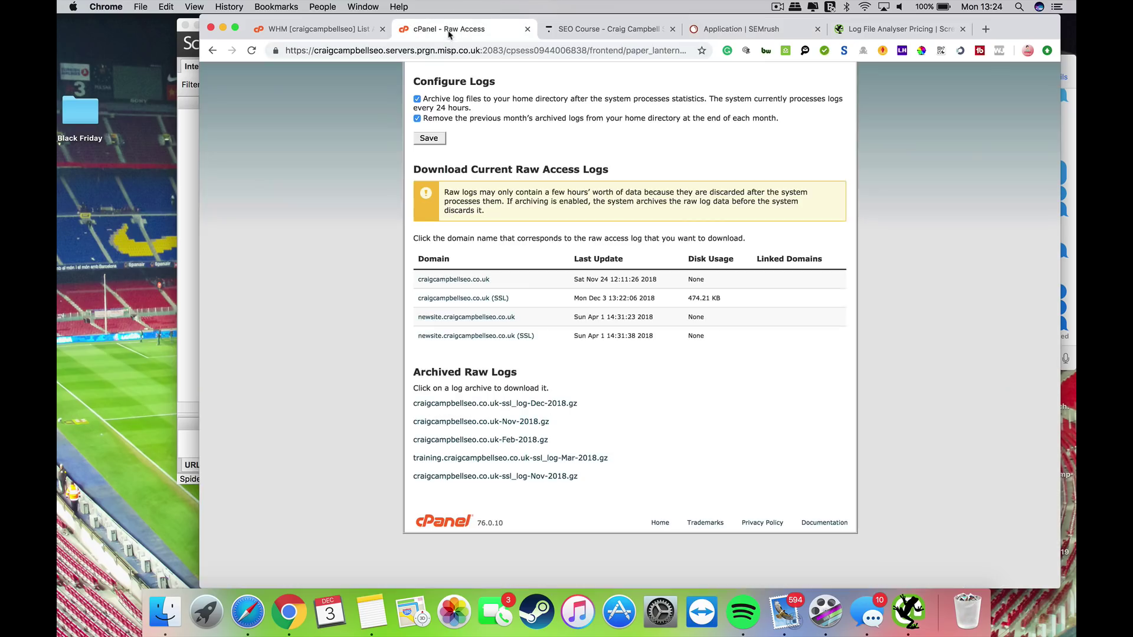
pyautogui.click(566, 407)
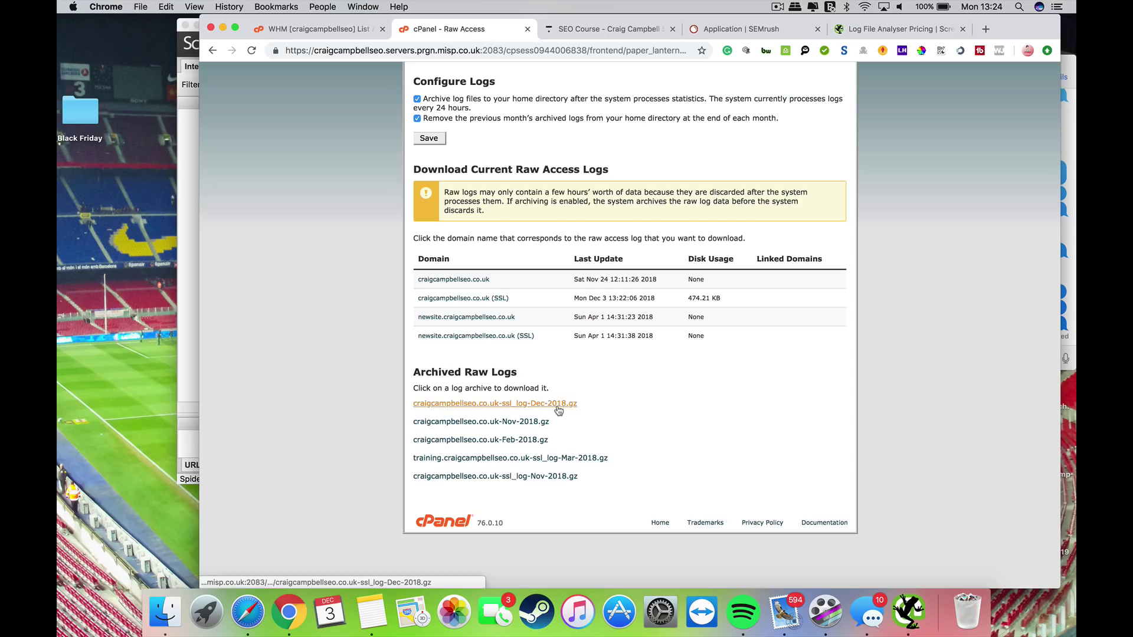
pyautogui.click(905, 31)
pyautogui.click(761, 30)
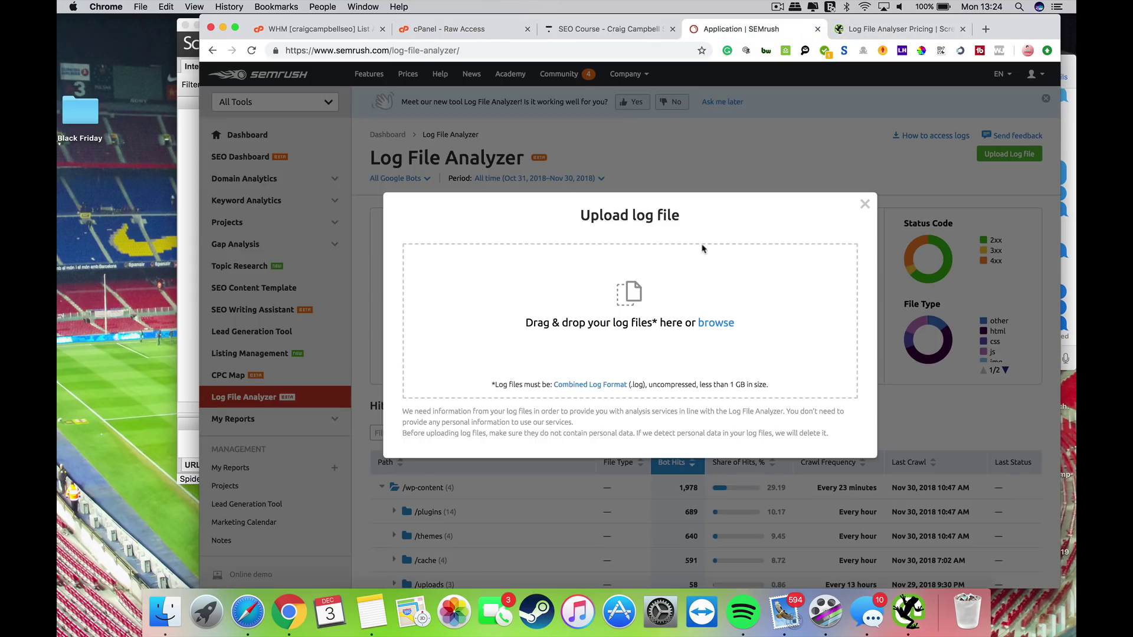
# Browse to the ssl Nov-2018 log file, cancel the choice, and close the upload dialog
pyautogui.click(717, 323)
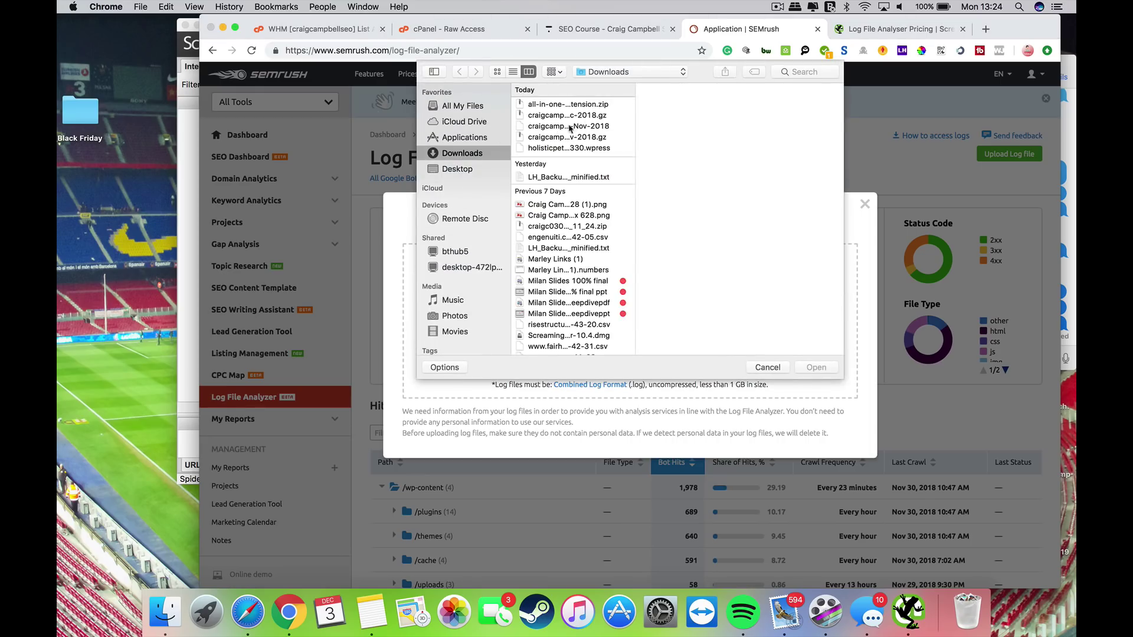
pyautogui.click(588, 129)
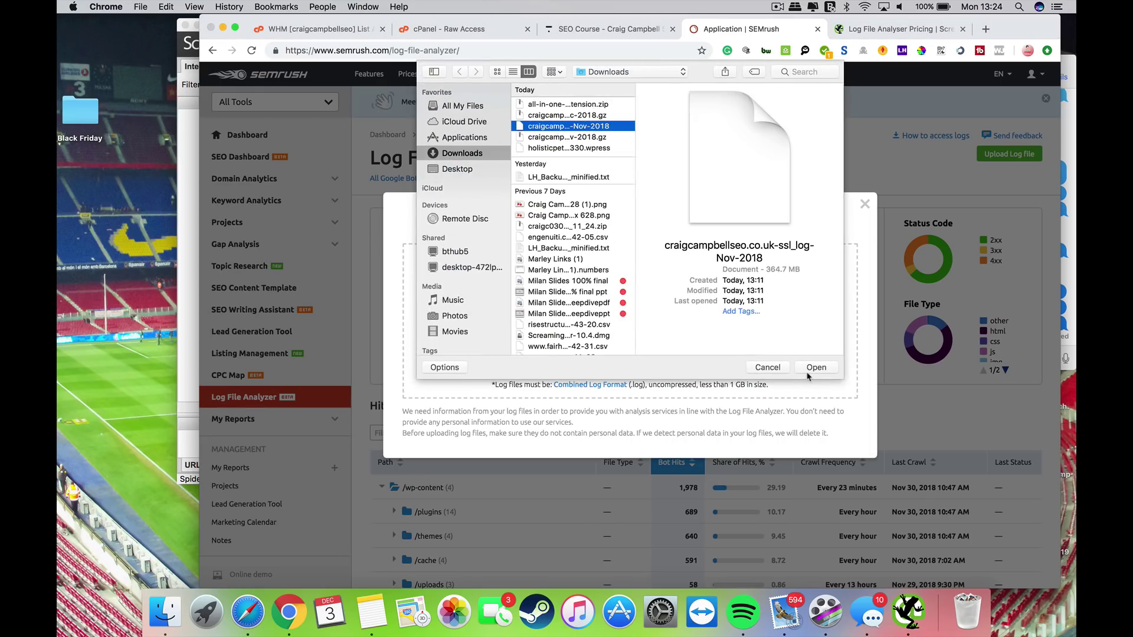
pyautogui.click(778, 367)
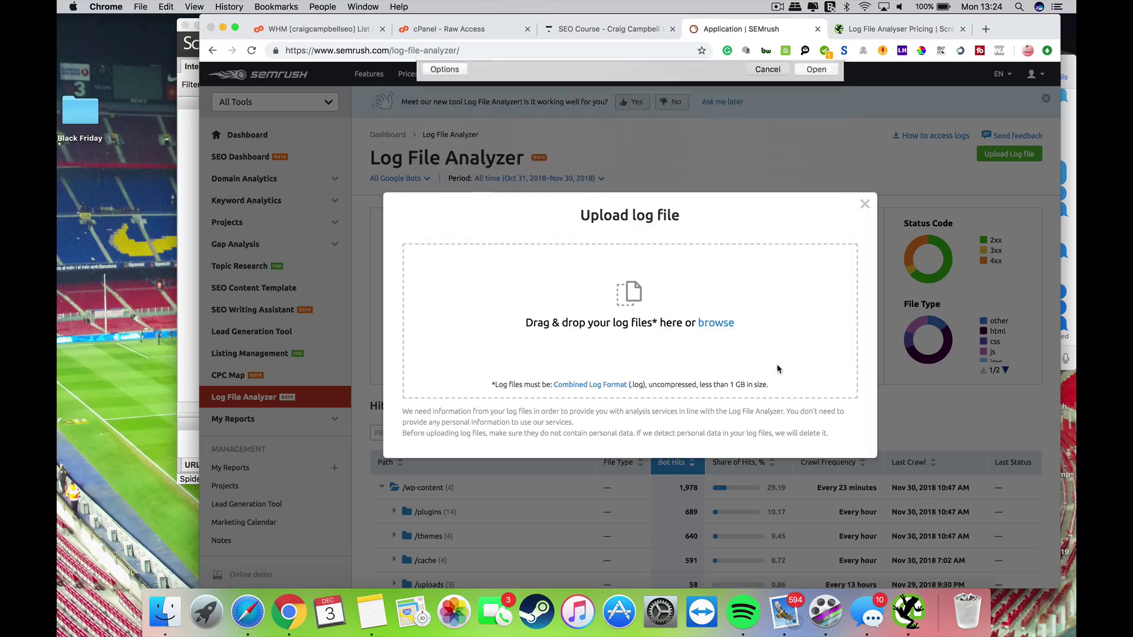
pyautogui.click(865, 205)
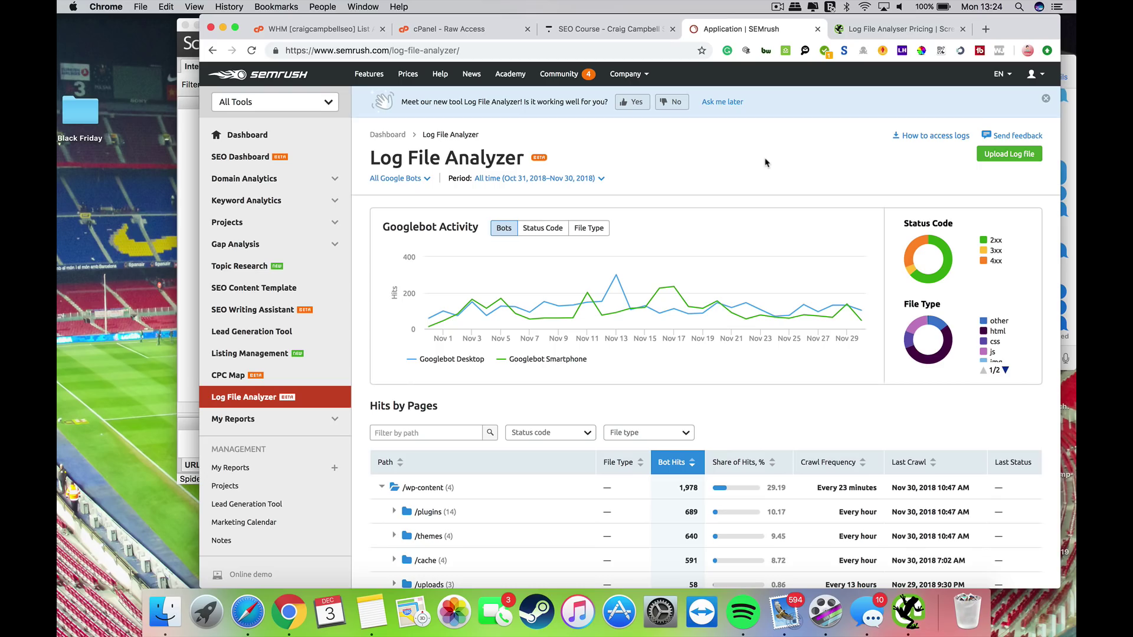
# Chart Googlebot hits by status code, then switch the chart to file type
pyautogui.scroll(-15, 765, 164)
pyautogui.press('super+a')
pyautogui.scroll(15, 738, 159)
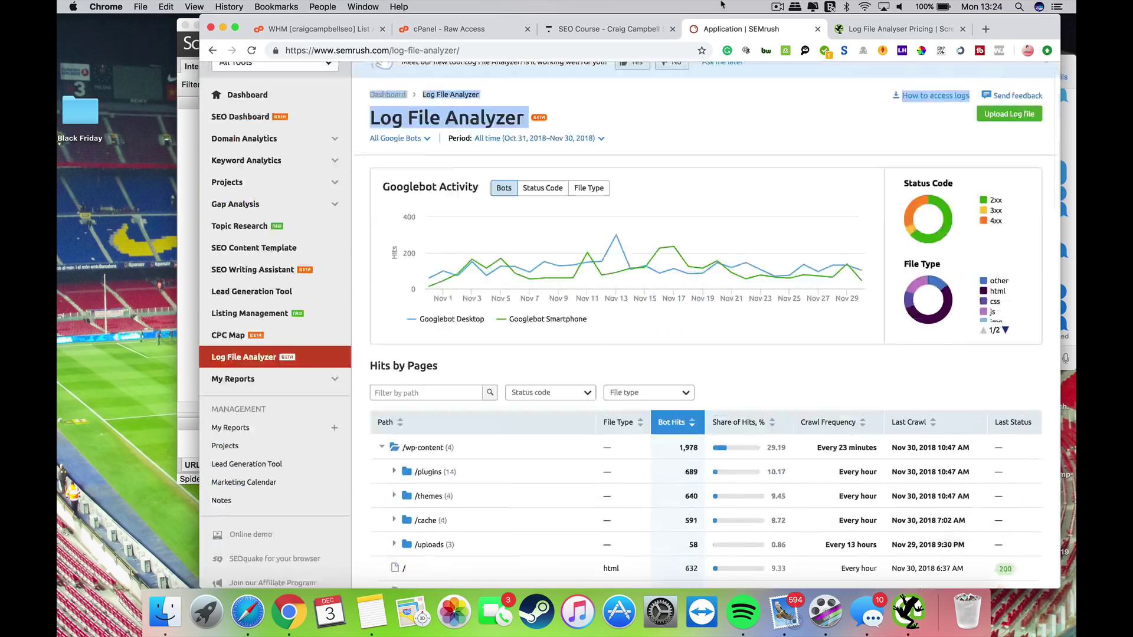
pyautogui.click(708, 154)
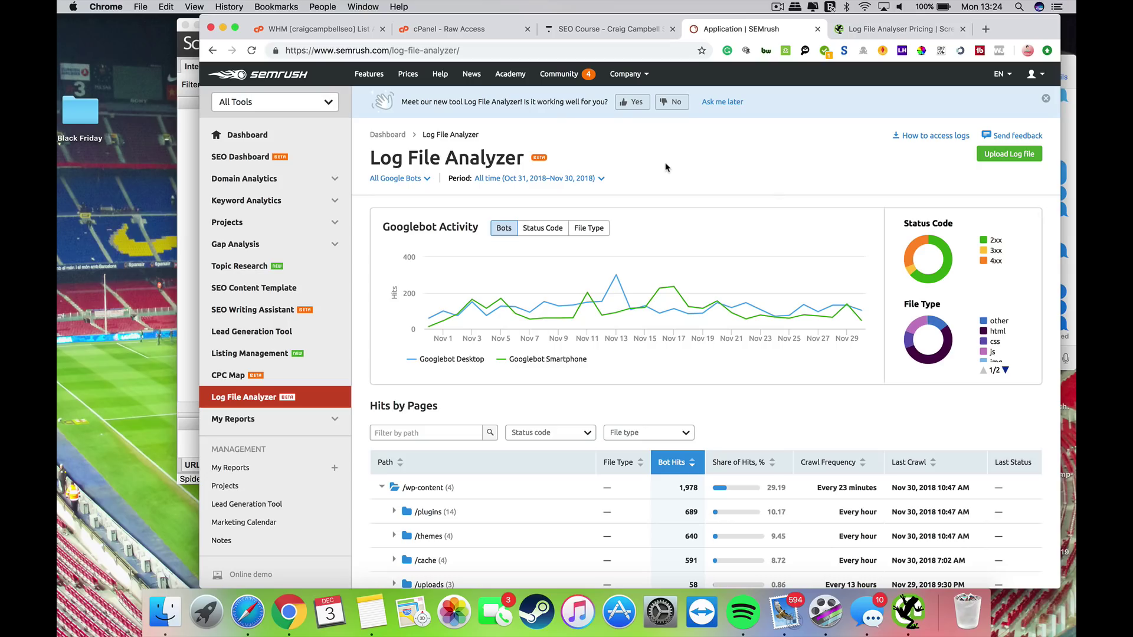
pyautogui.click(540, 232)
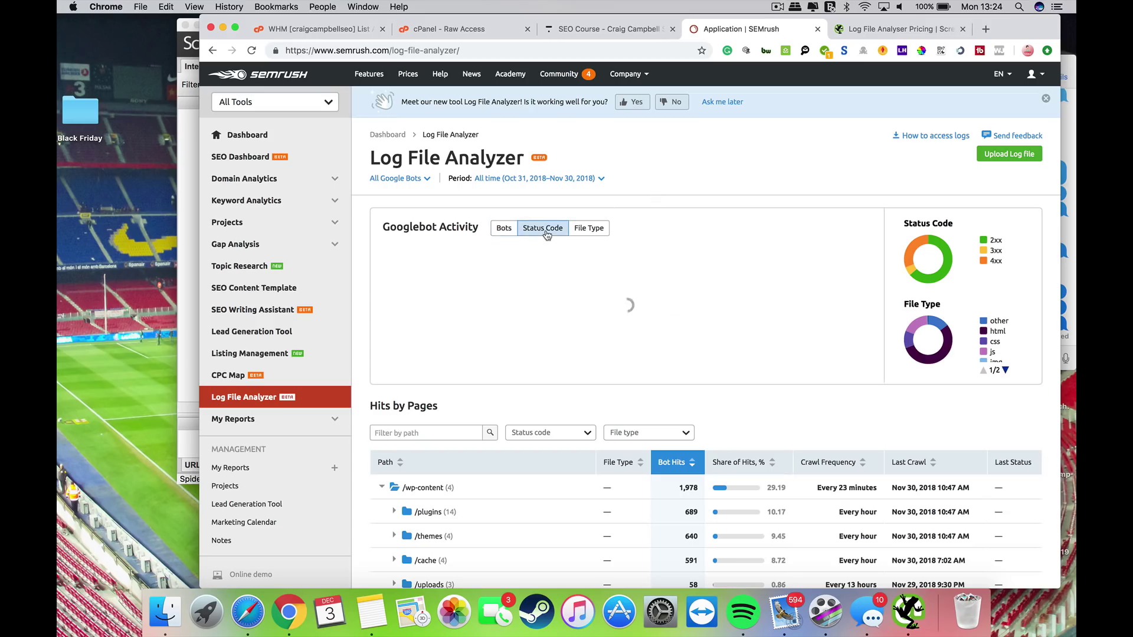
pyautogui.click(587, 230)
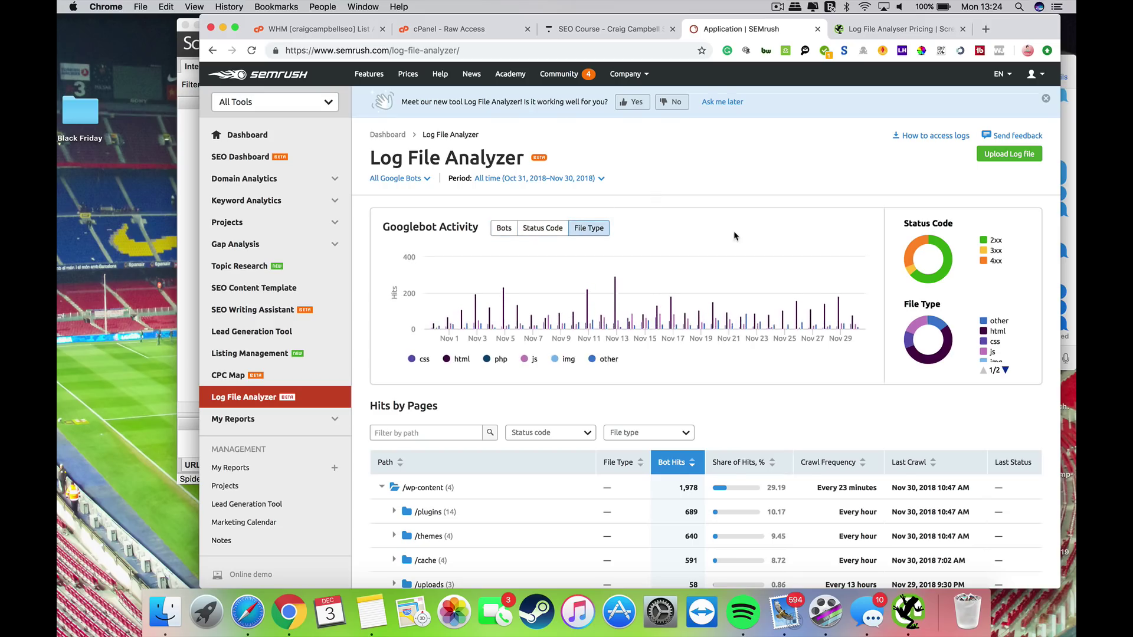
pyautogui.scroll(-5, 733, 236)
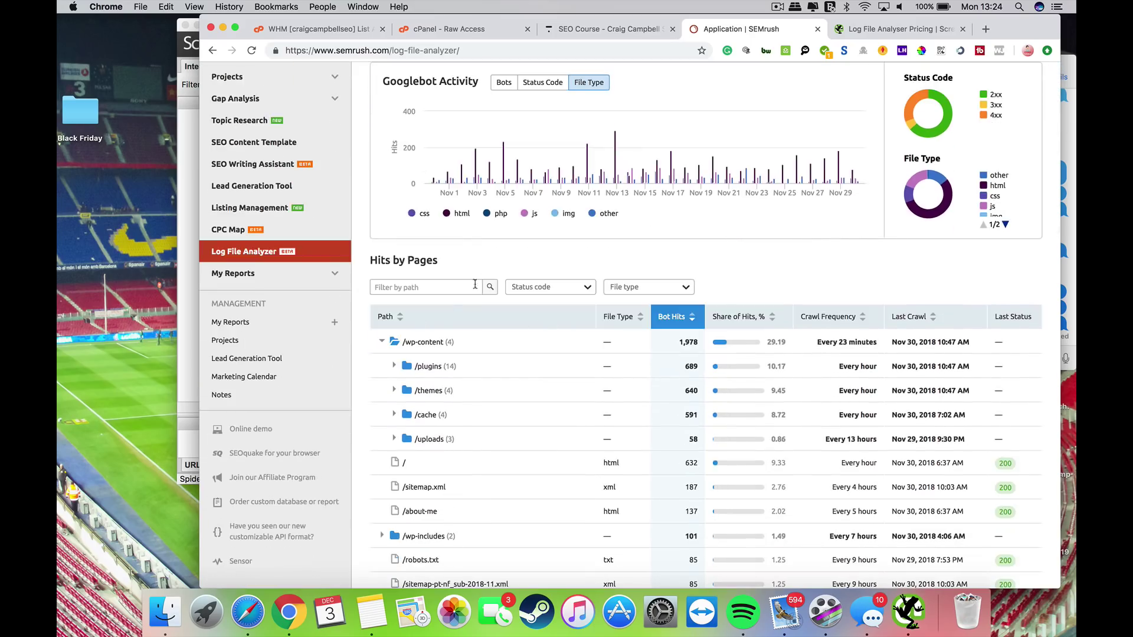
# Filter Hits by Pages to 2xx status codes, check the file type options, then clear the 2xx filter
pyautogui.click(555, 290)
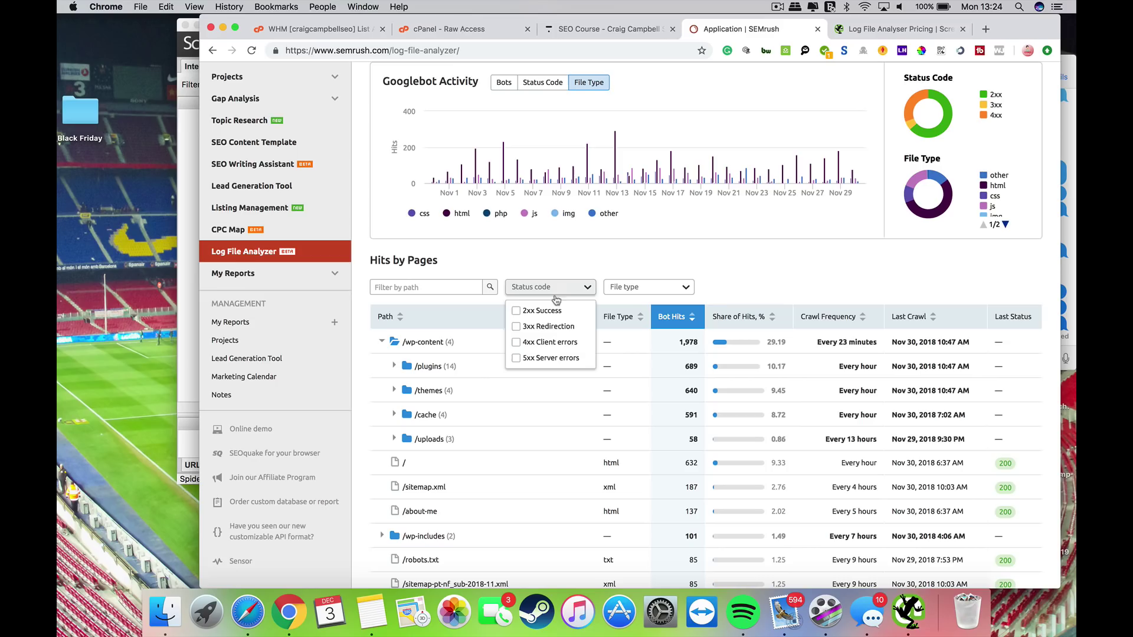
pyautogui.click(517, 310)
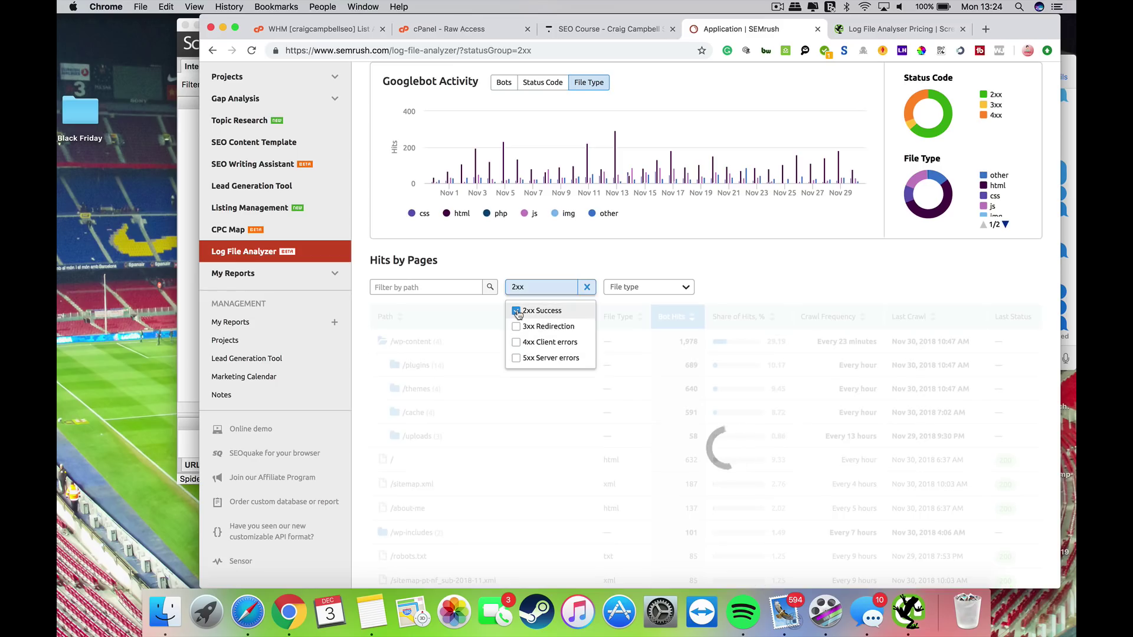
pyautogui.click(668, 290)
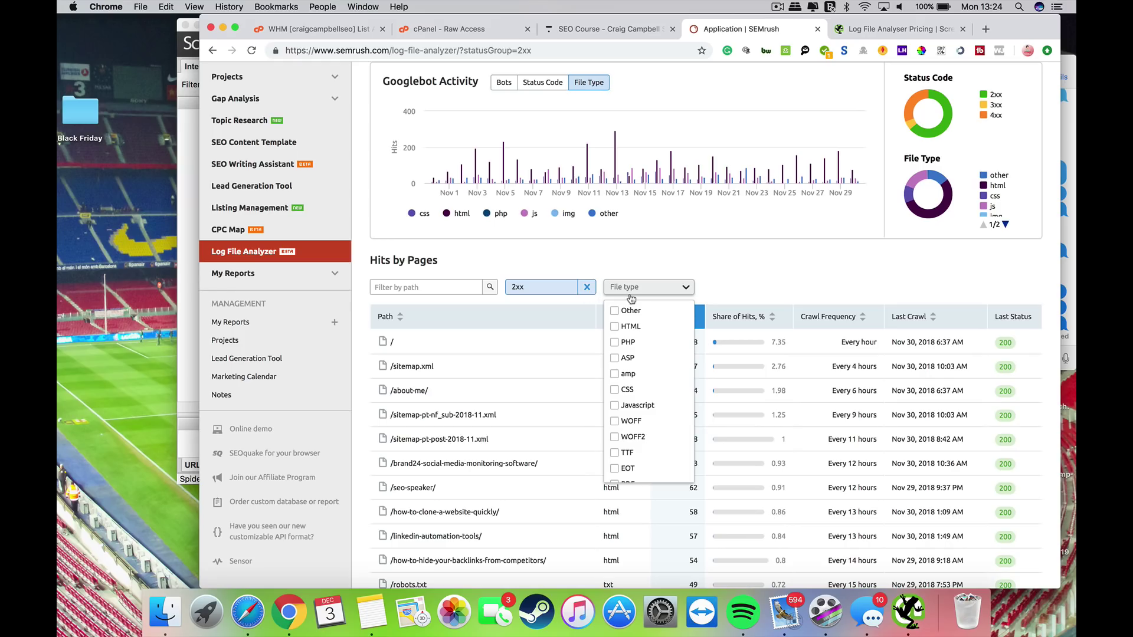
pyautogui.click(586, 287)
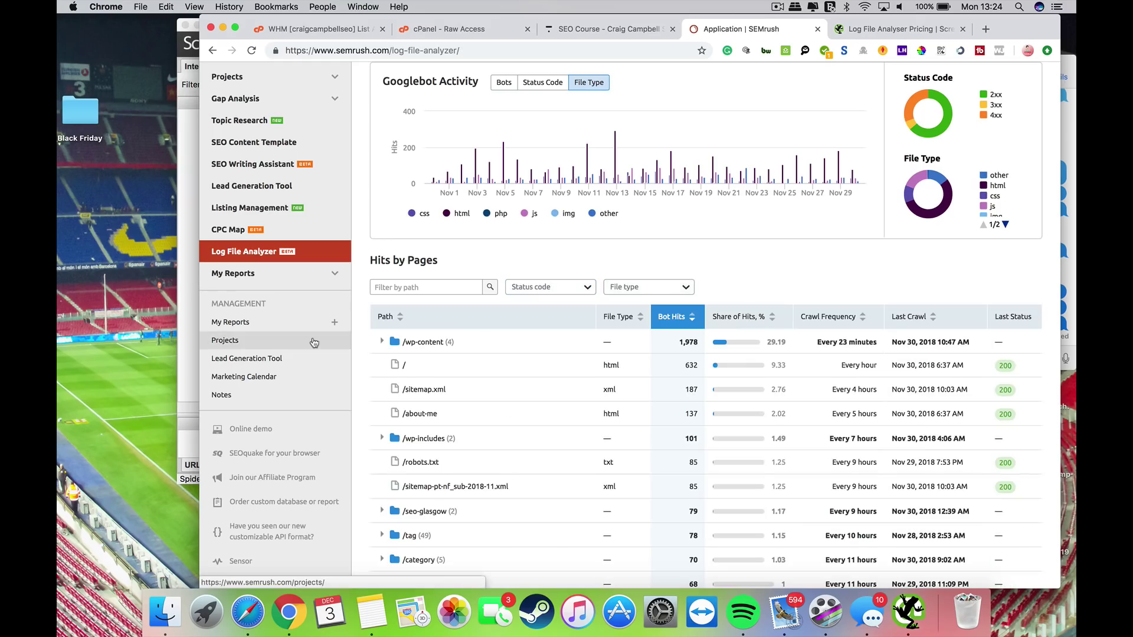
# Expand /wp-content and /plugins (689 hits) to list plugin folders, led by /cleantalk-spam-protect at 165
pyautogui.click(382, 342)
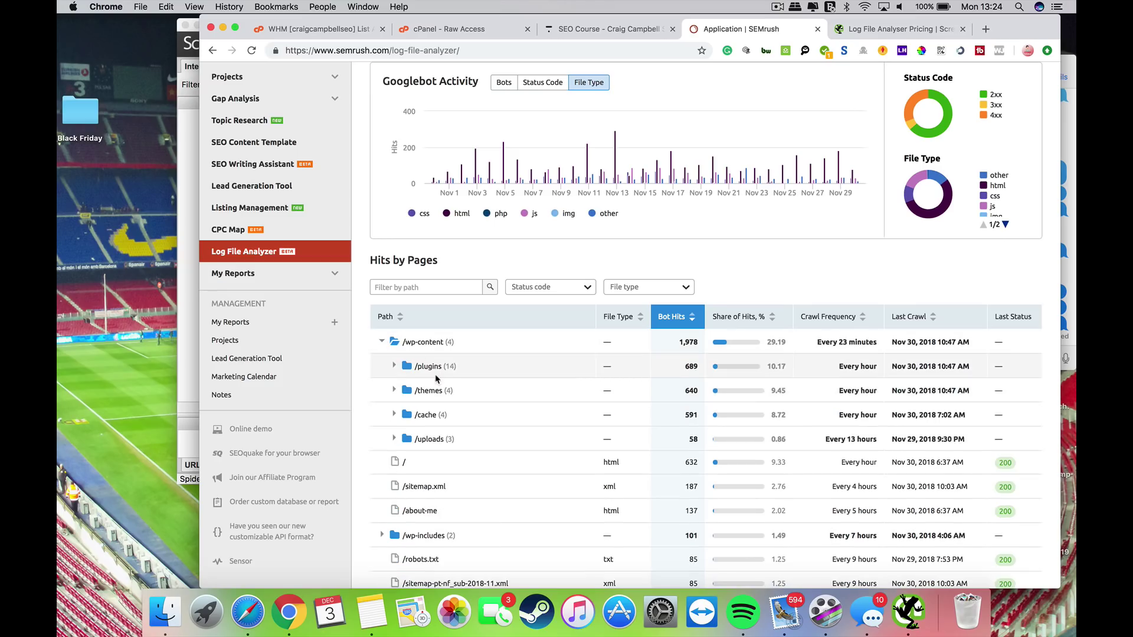
pyautogui.click(393, 366)
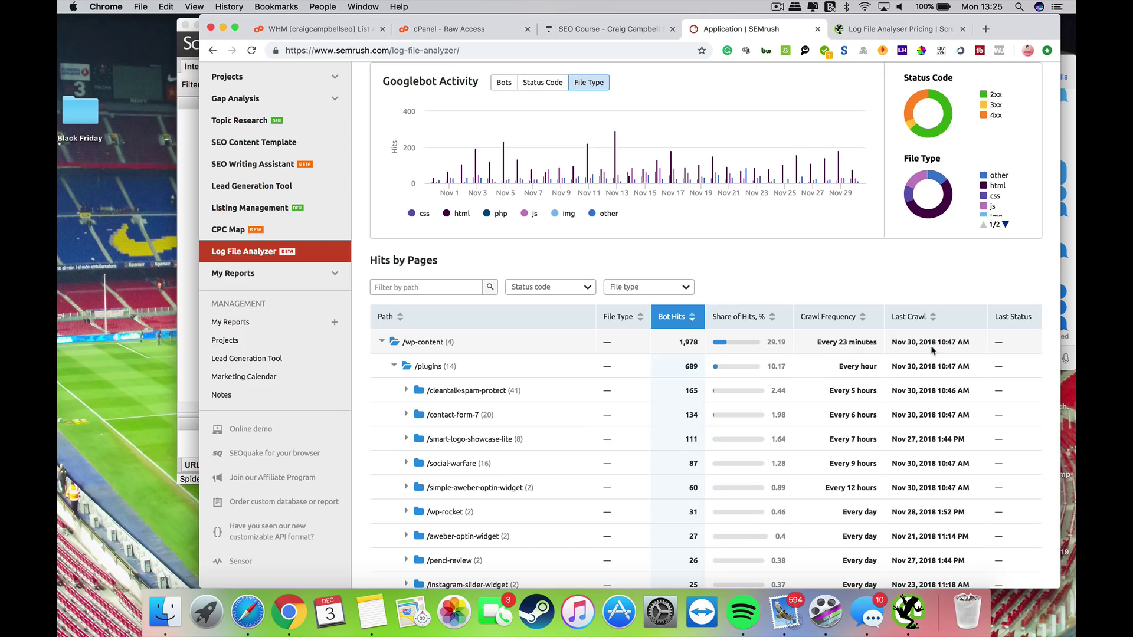
pyautogui.scroll(-5, 944, 330)
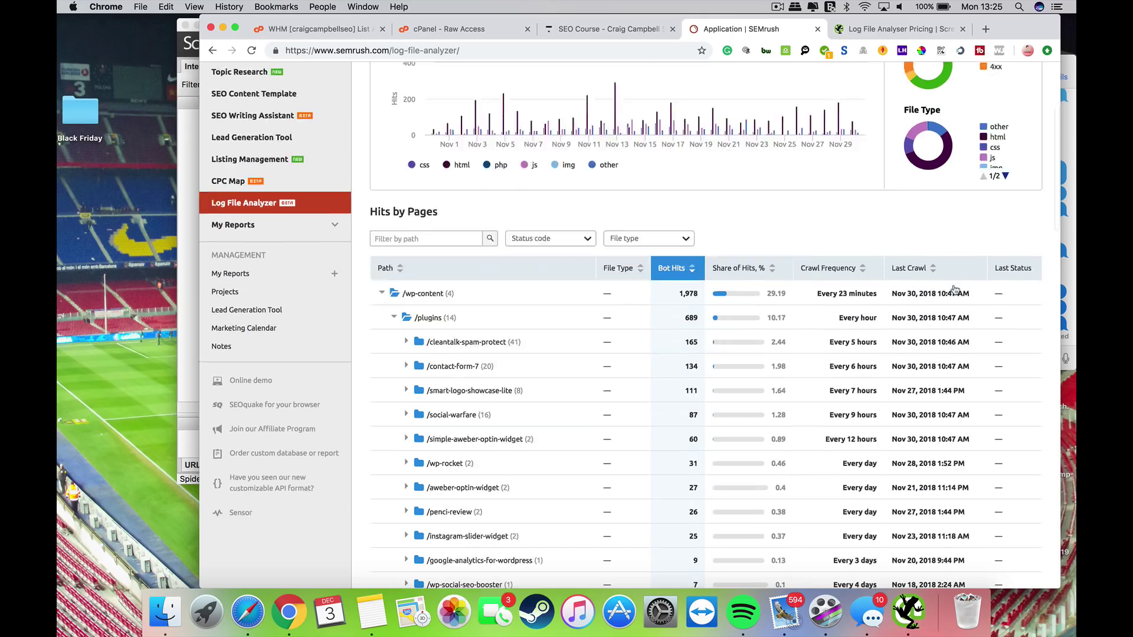
pyautogui.scroll(-8, 954, 289)
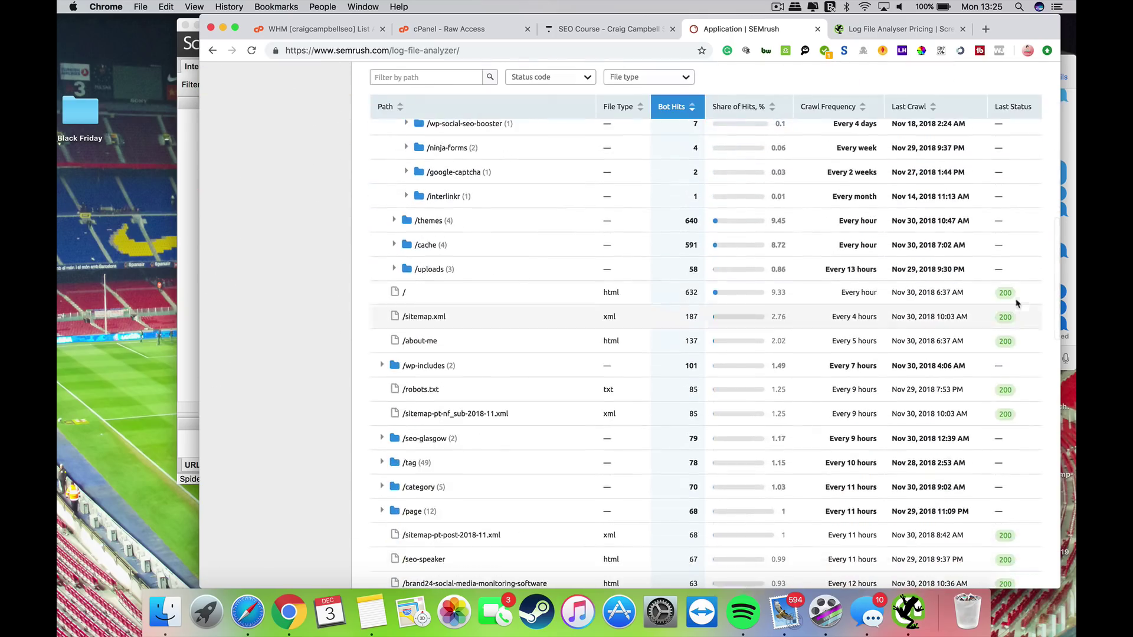
pyautogui.scroll(-6, 1008, 295)
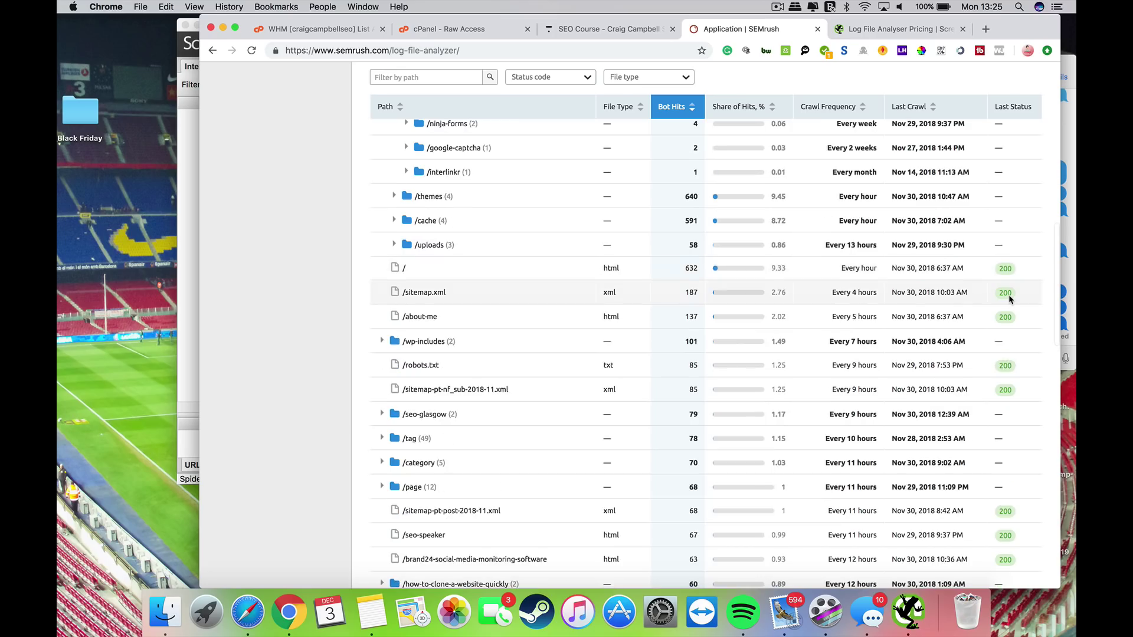
pyautogui.scroll(-8, 1007, 295)
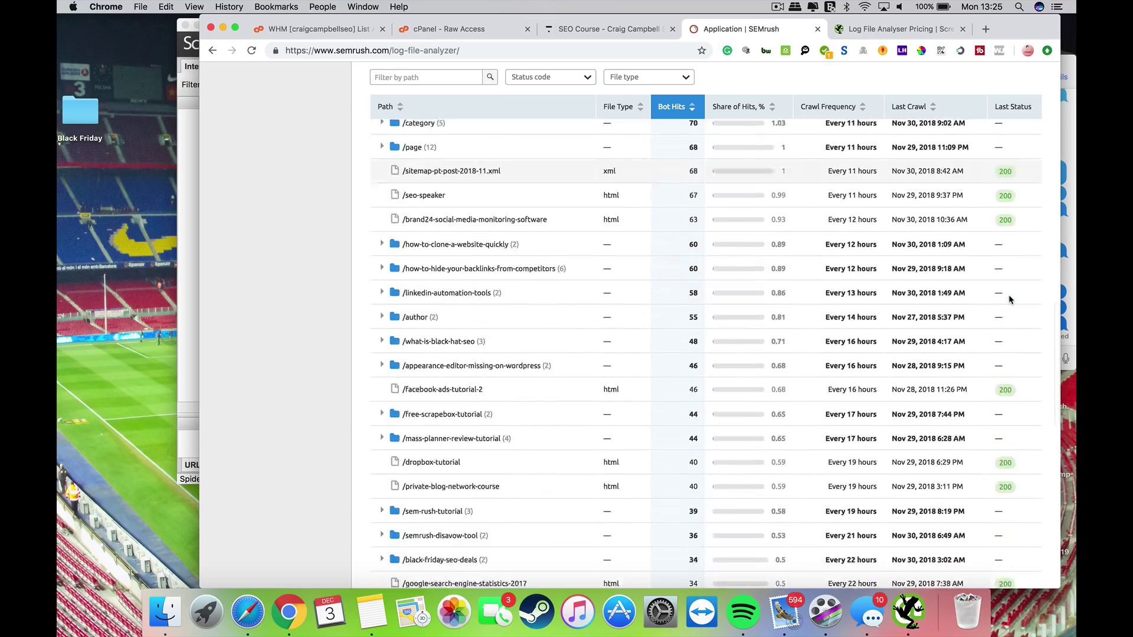
pyautogui.scroll(-3, 1007, 287)
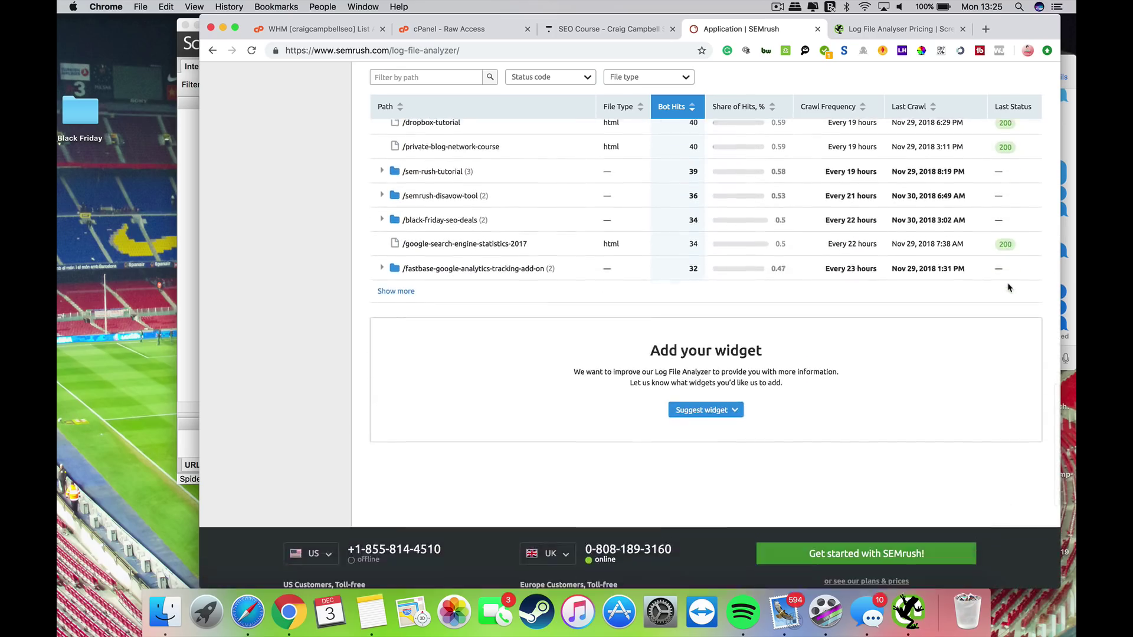
pyautogui.scroll(7, 1007, 287)
pyautogui.scroll(15, 1007, 288)
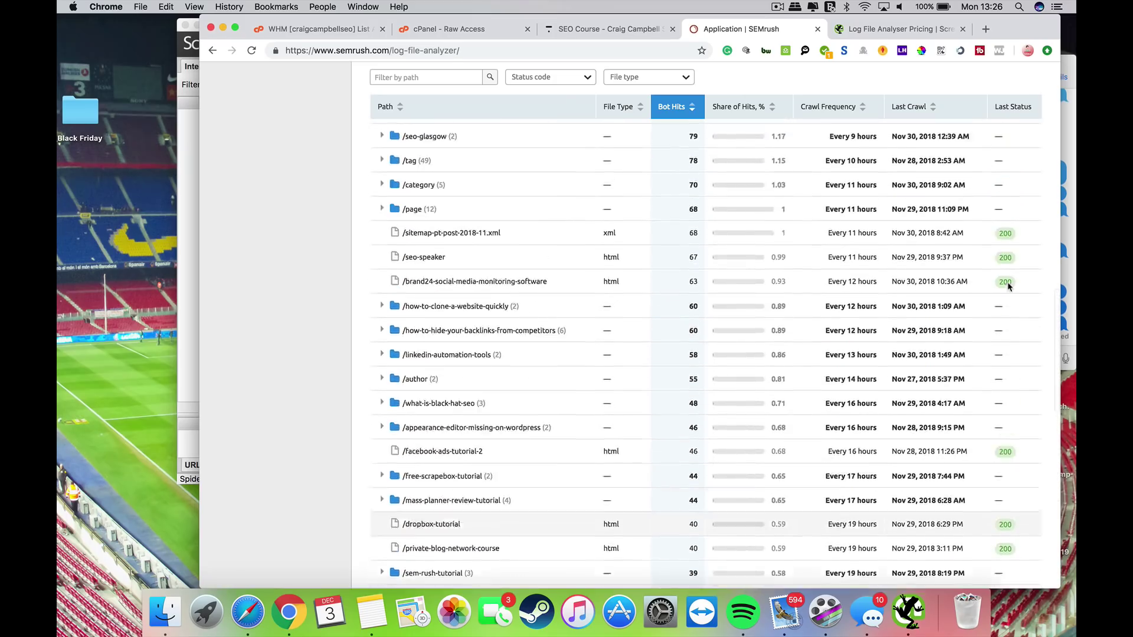
pyautogui.scroll(12, 1008, 287)
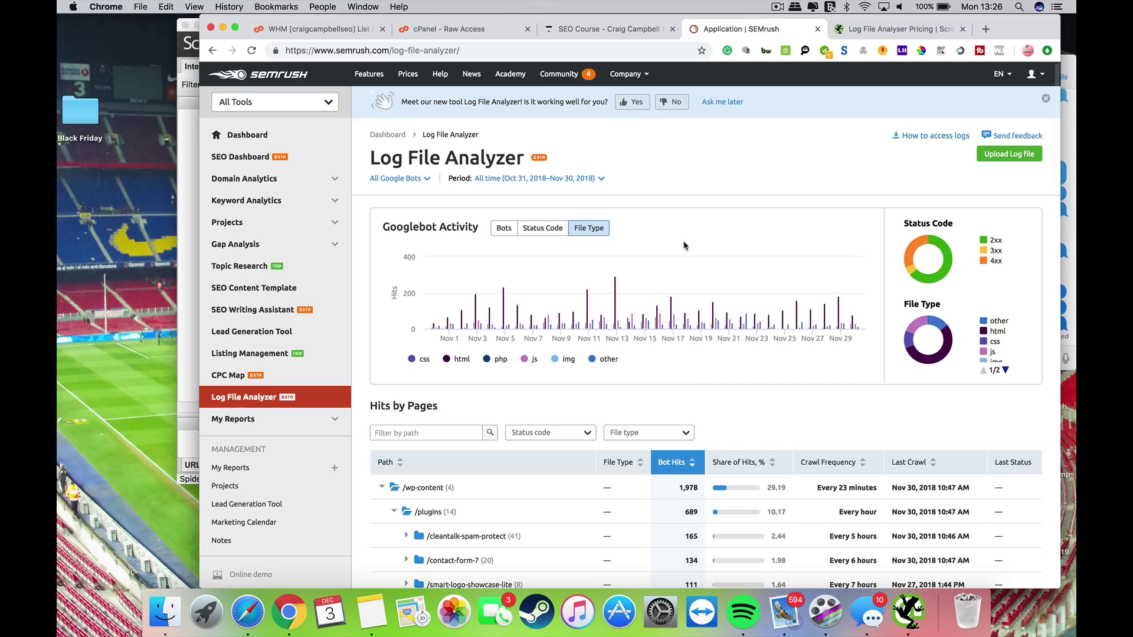
# Filter to Googlebot Desktop, then Googlebot Smartphone, and chart Smartphone hits over time
pyautogui.click(426, 180)
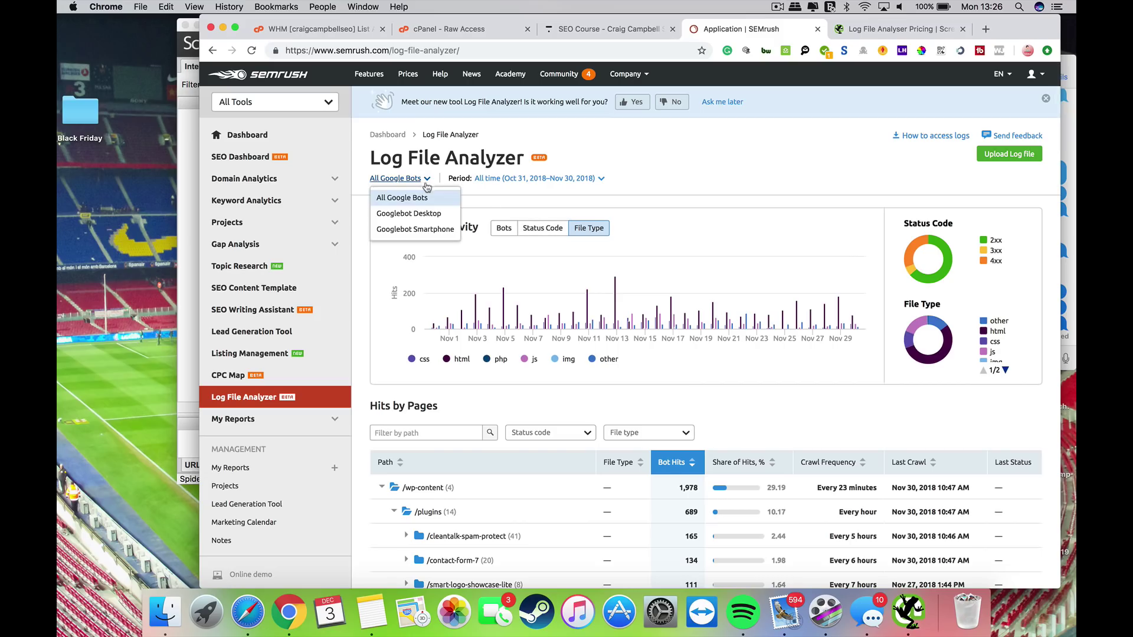
pyautogui.click(427, 217)
pyautogui.click(437, 179)
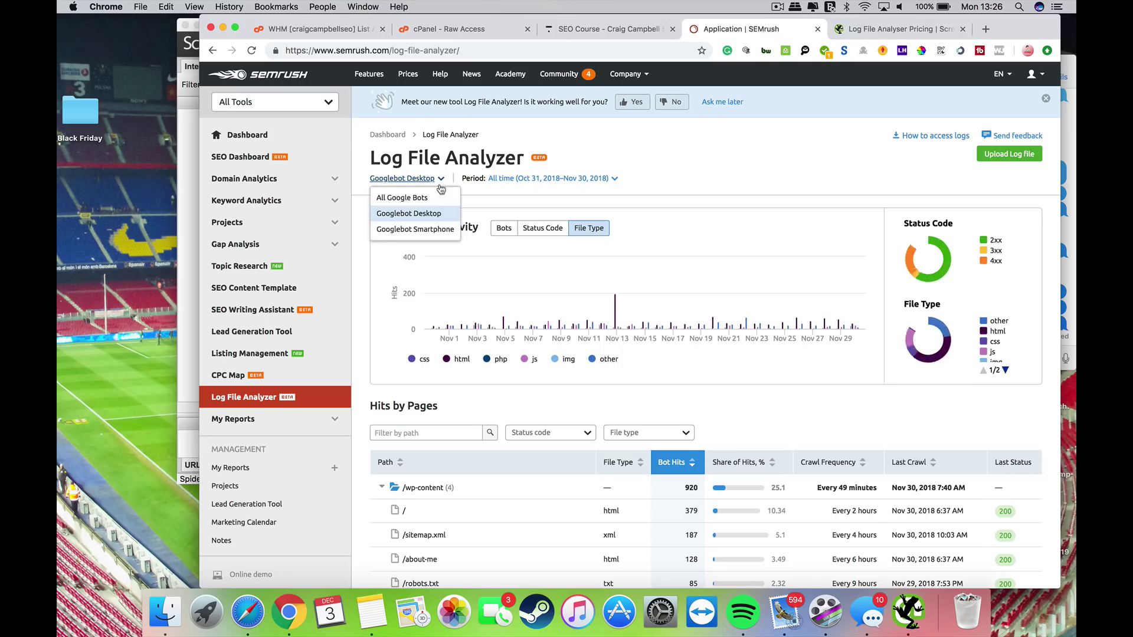
pyautogui.click(441, 232)
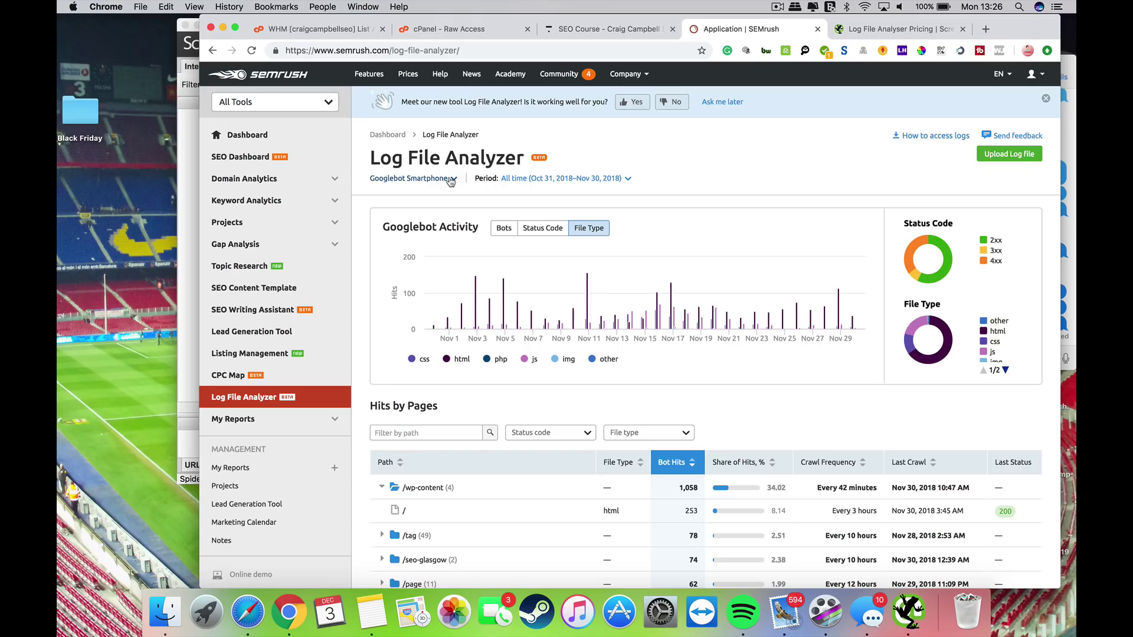
pyautogui.click(508, 231)
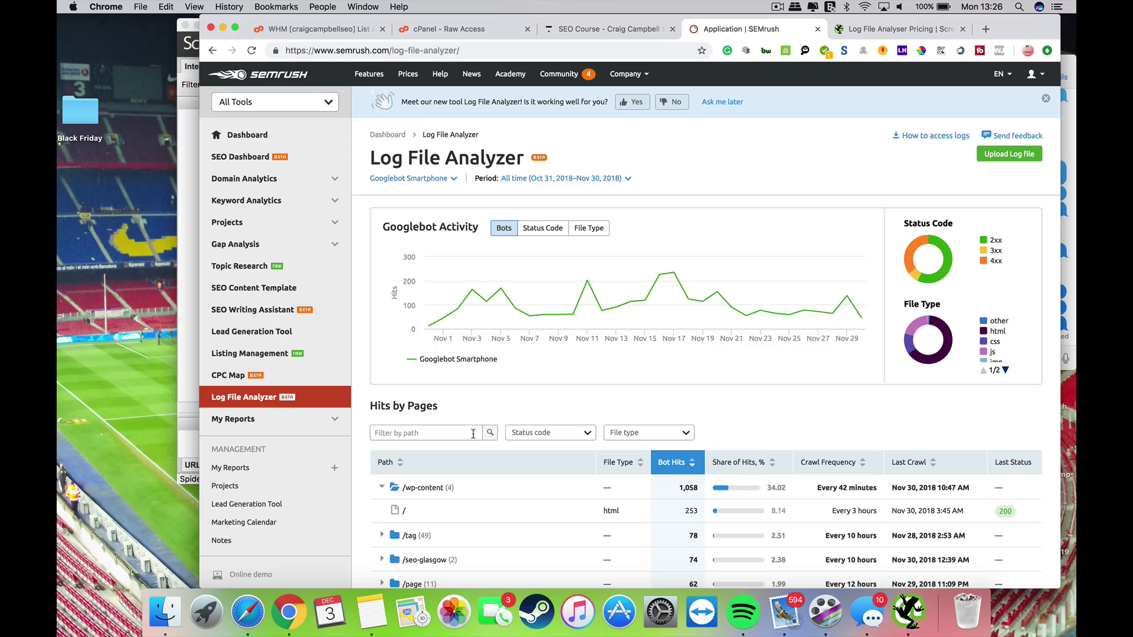
# Limit Hits by Pages to HTML files and scroll through the filtered results
pyautogui.click(641, 431)
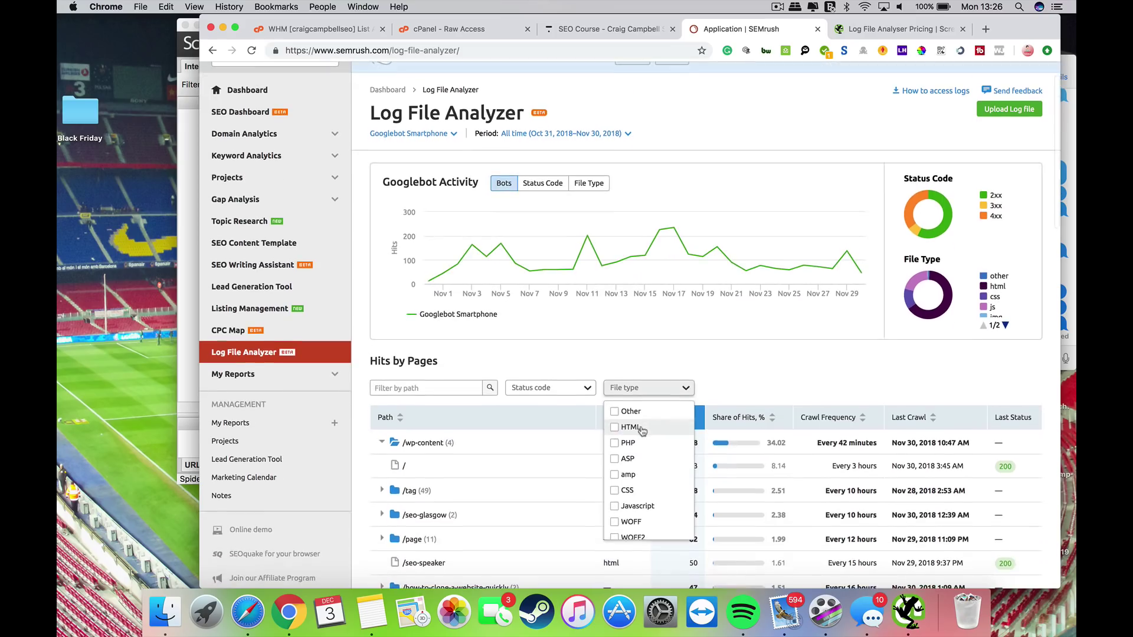
pyautogui.click(634, 431)
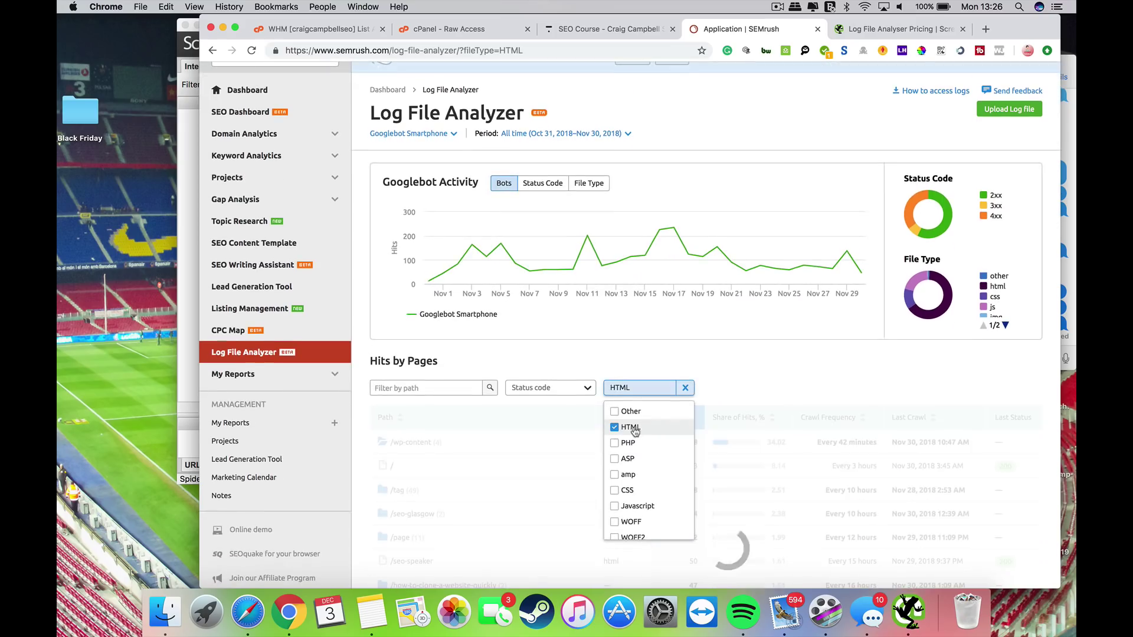
pyautogui.click(796, 371)
pyautogui.scroll(-1, 795, 373)
pyautogui.scroll(-5, 795, 373)
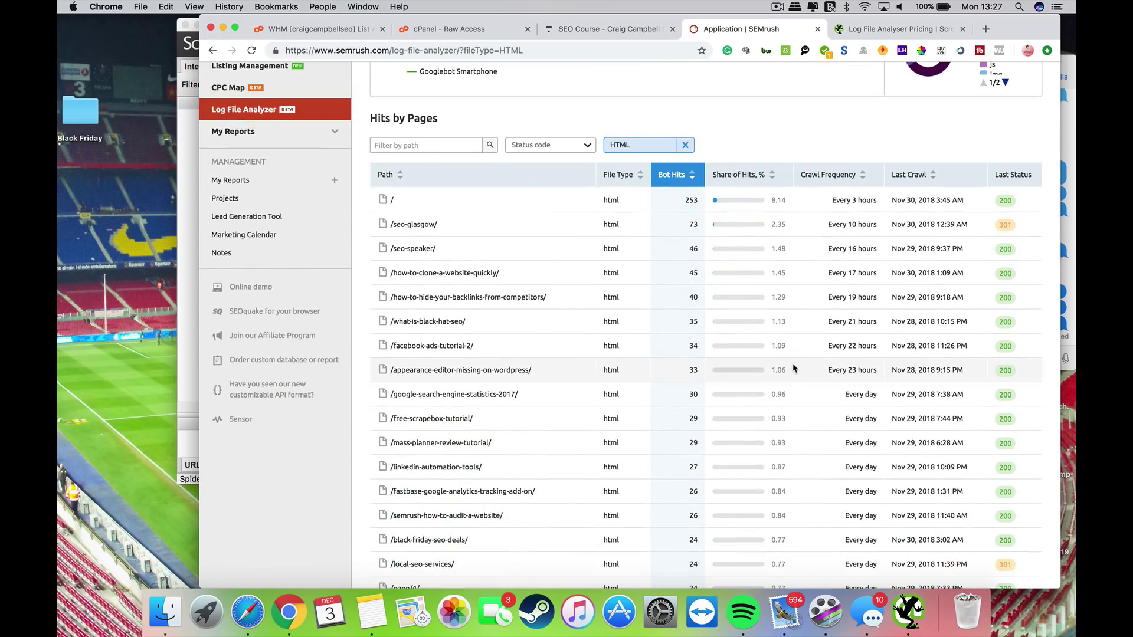
pyautogui.scroll(-3, 547, 624)
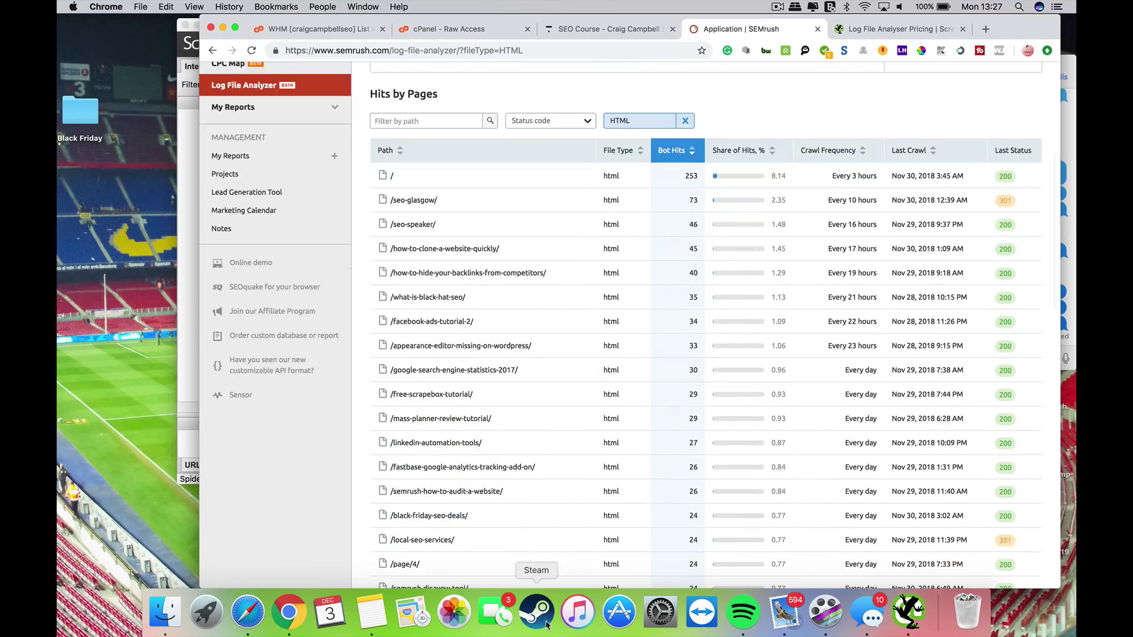
pyautogui.scroll(-10, 547, 624)
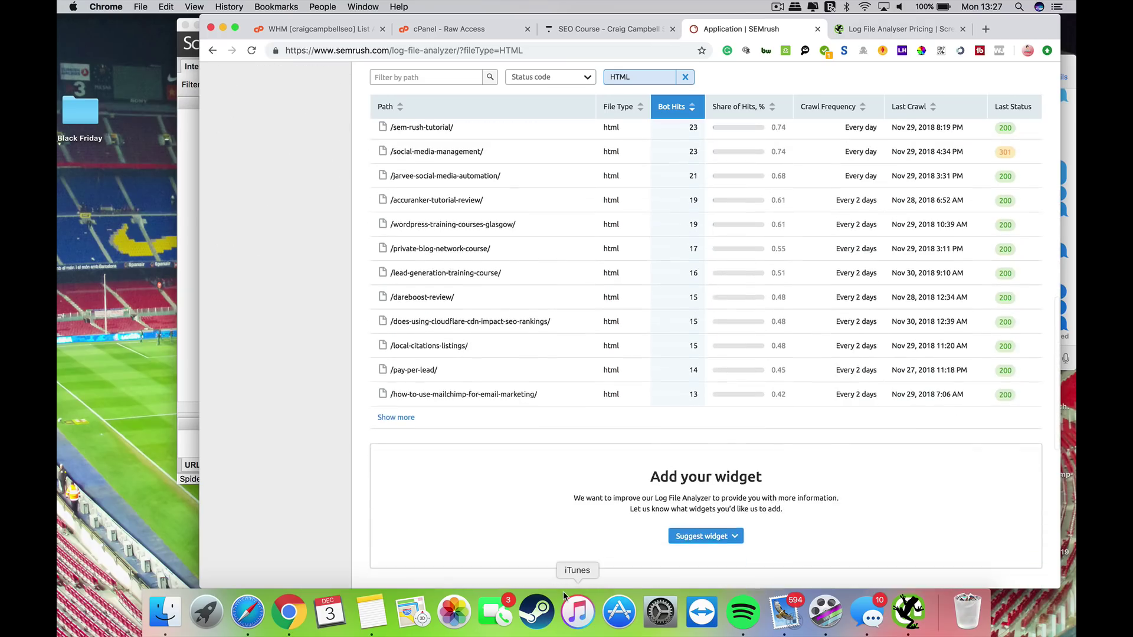
pyautogui.scroll(3, 584, 519)
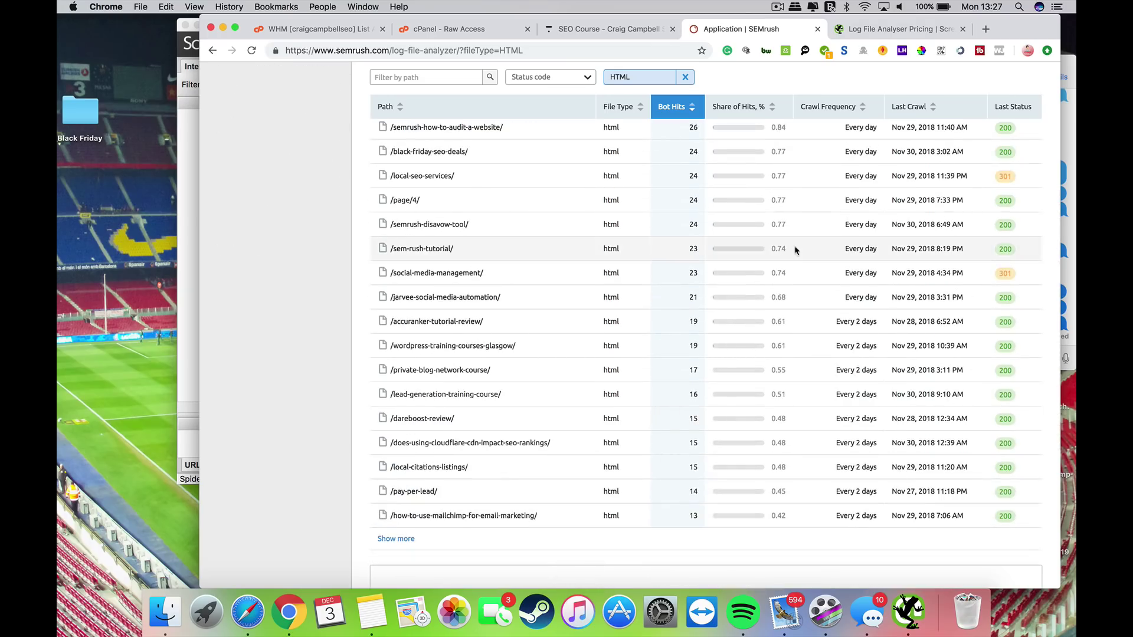
pyautogui.scroll(8, 985, 196)
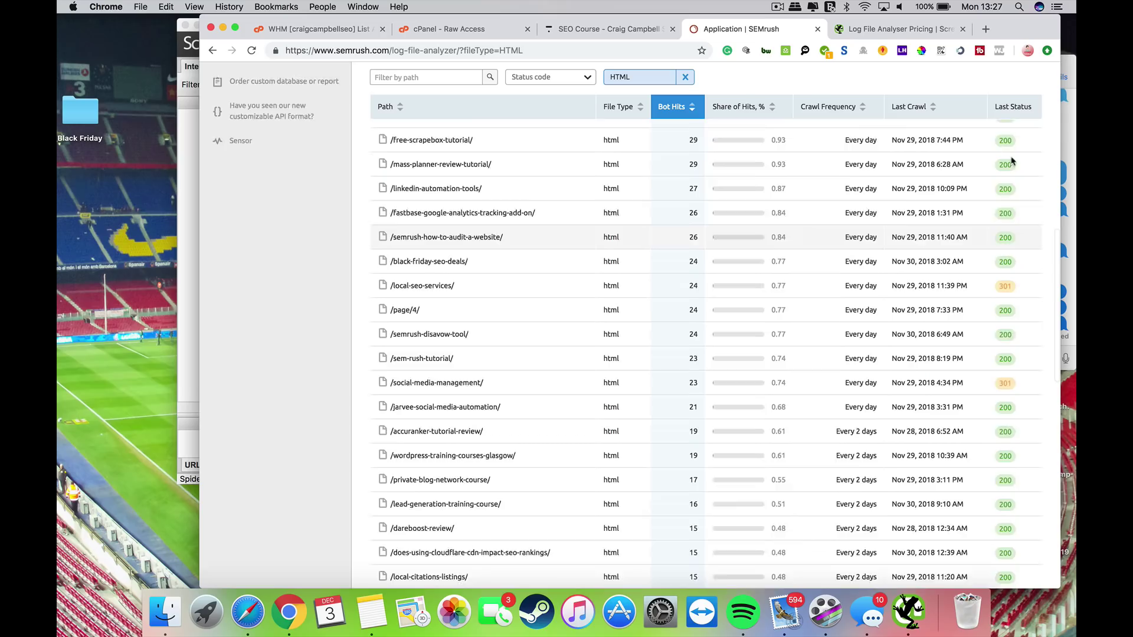
pyautogui.scroll(5, 775, 120)
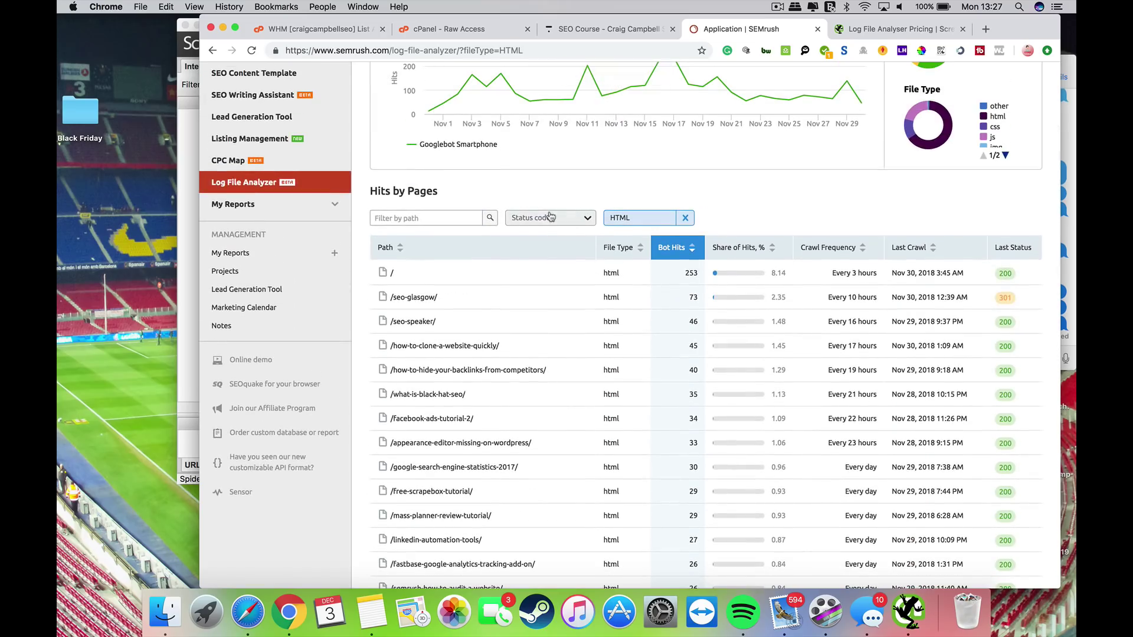
# Open and close the status code list without choosing any, then remove the HTML file-type filter
pyautogui.click(550, 217)
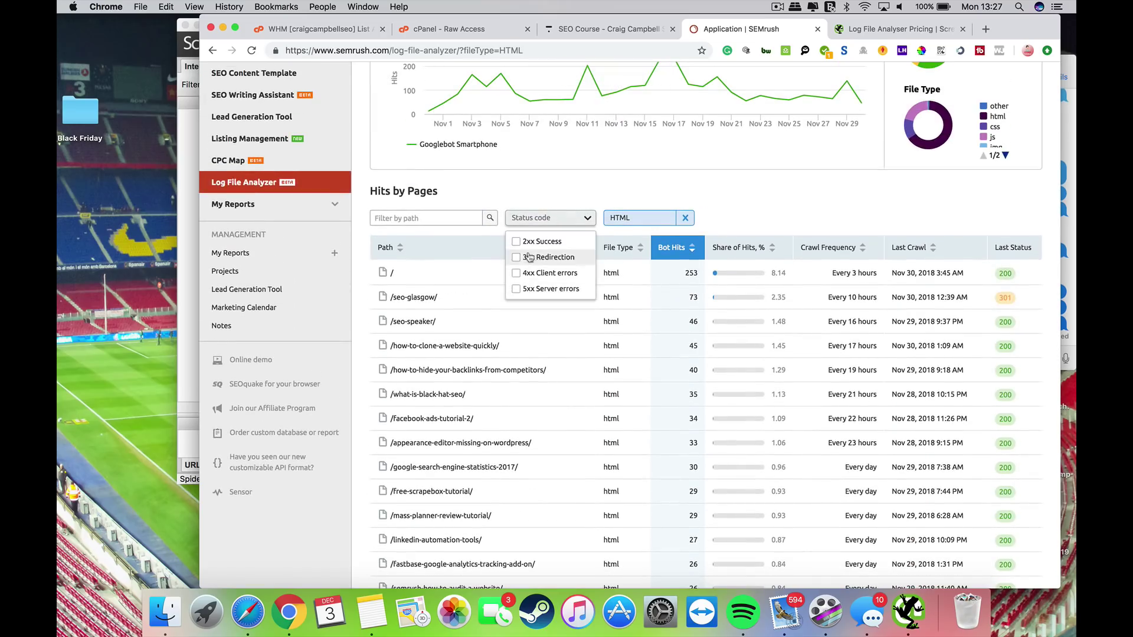
pyautogui.click(487, 219)
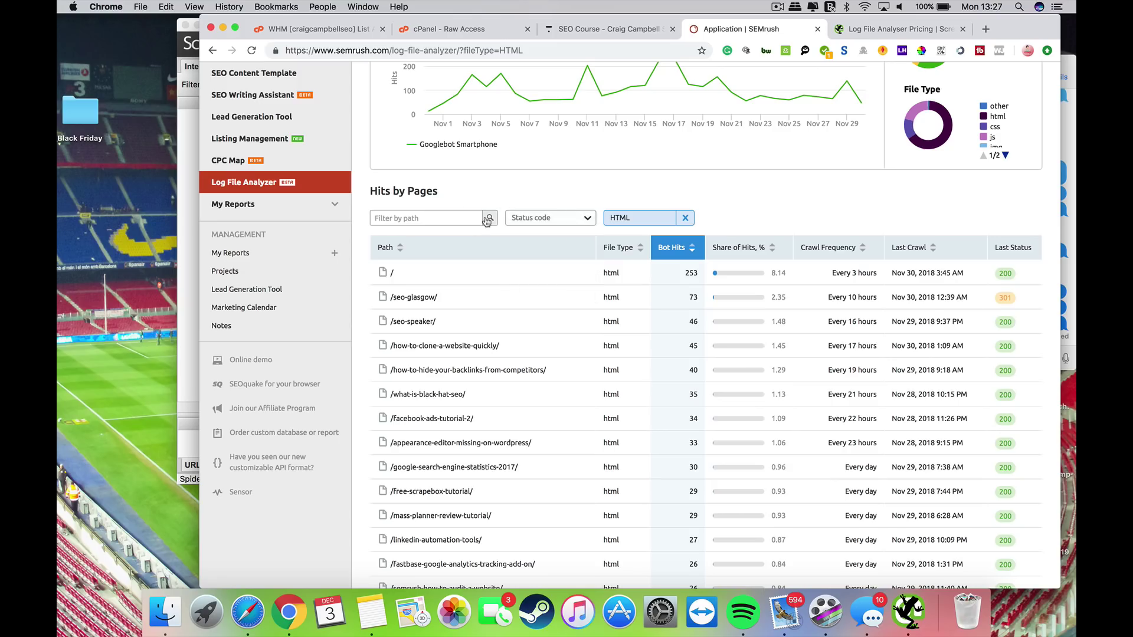
pyautogui.click(455, 220)
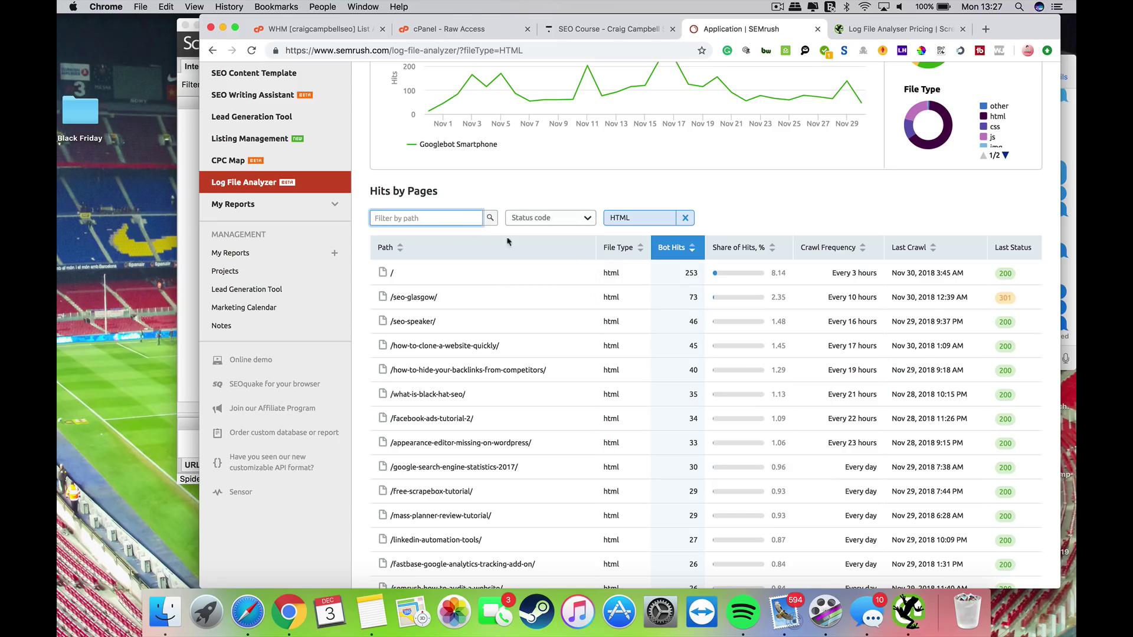
pyautogui.click(685, 218)
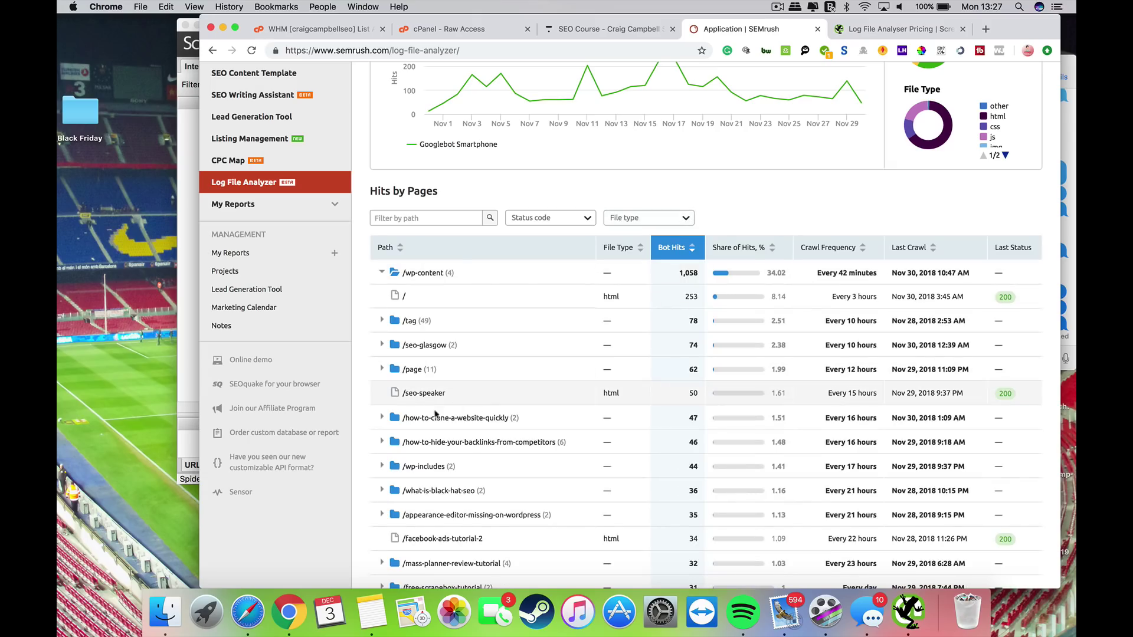
# Expand /how-to-clone-a-website-quickly to show its / and /feed entries, scrolling the table and back
pyautogui.click(383, 418)
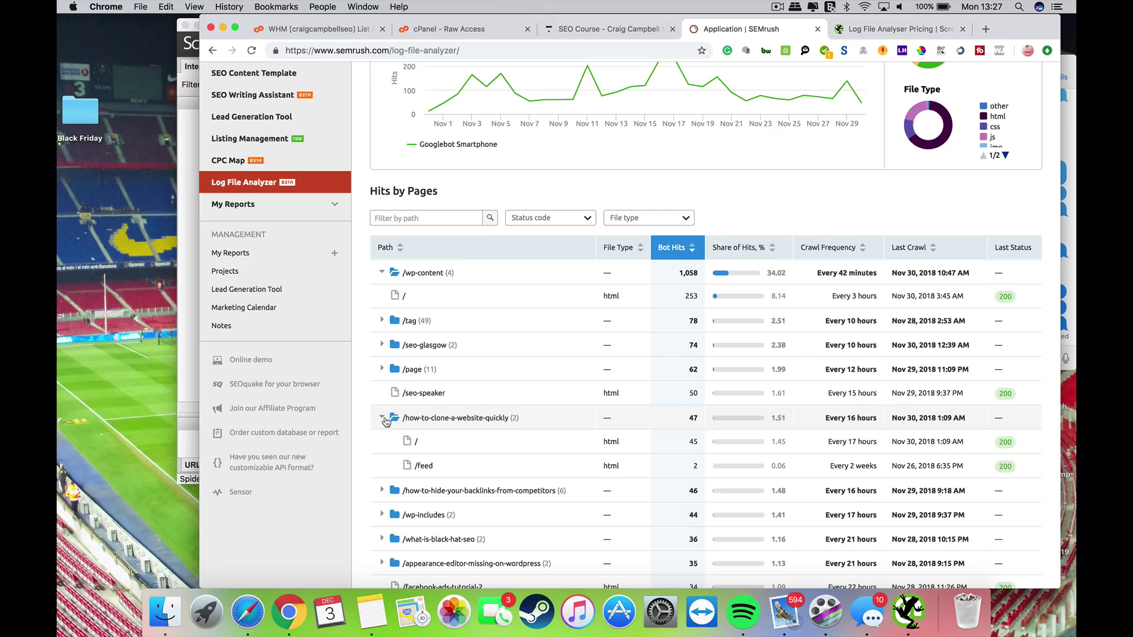
pyautogui.scroll(-5, 436, 466)
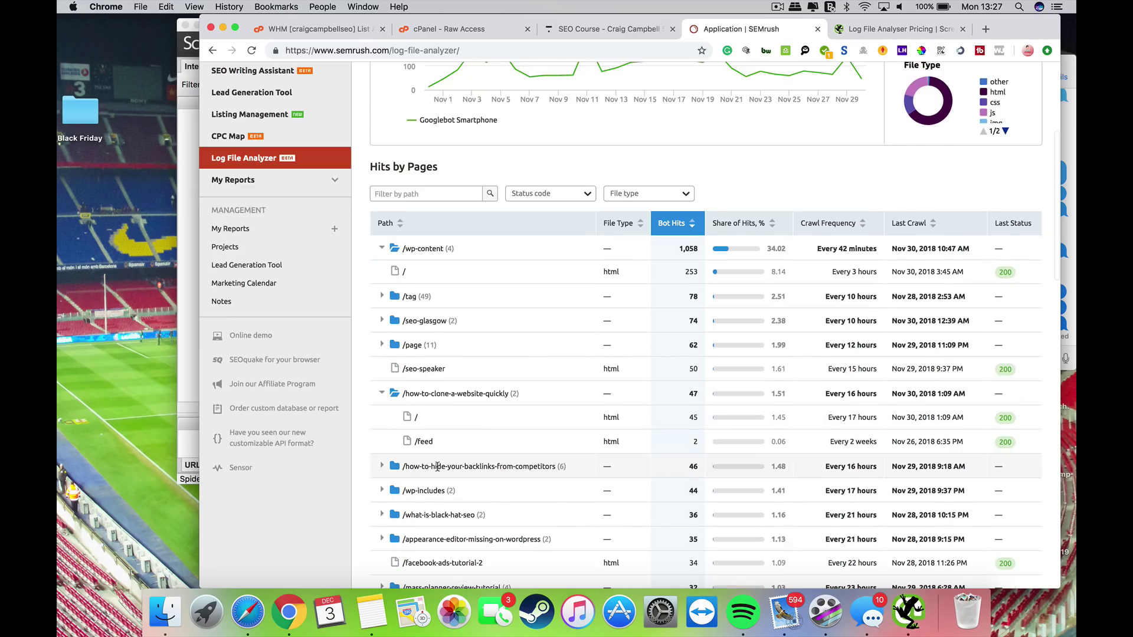
pyautogui.scroll(-5, 437, 466)
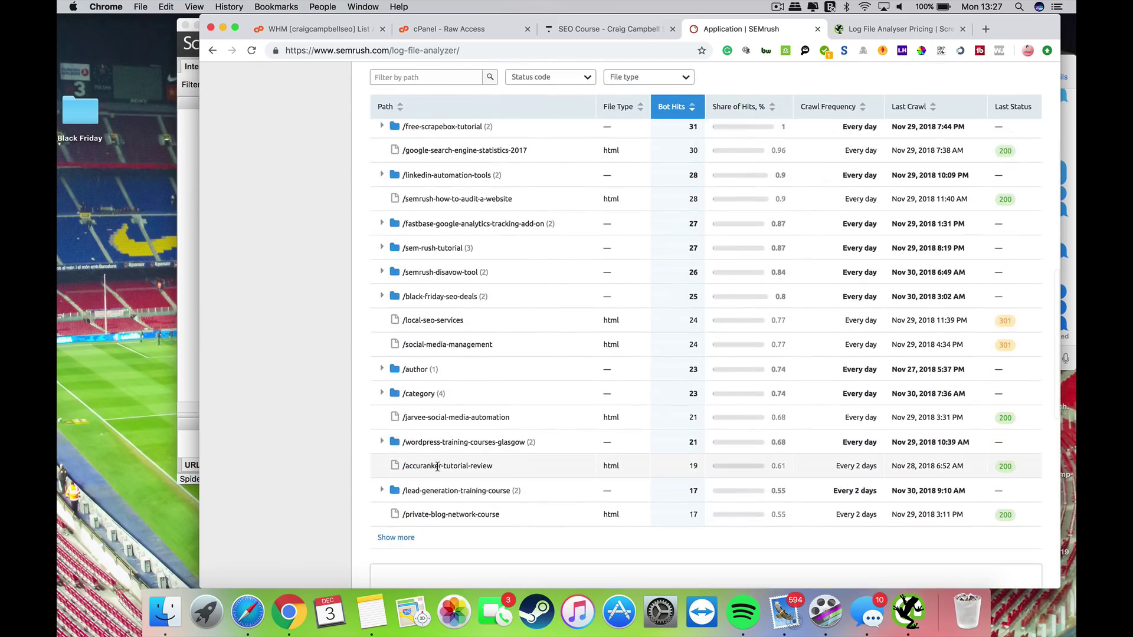
pyautogui.scroll(8, 437, 466)
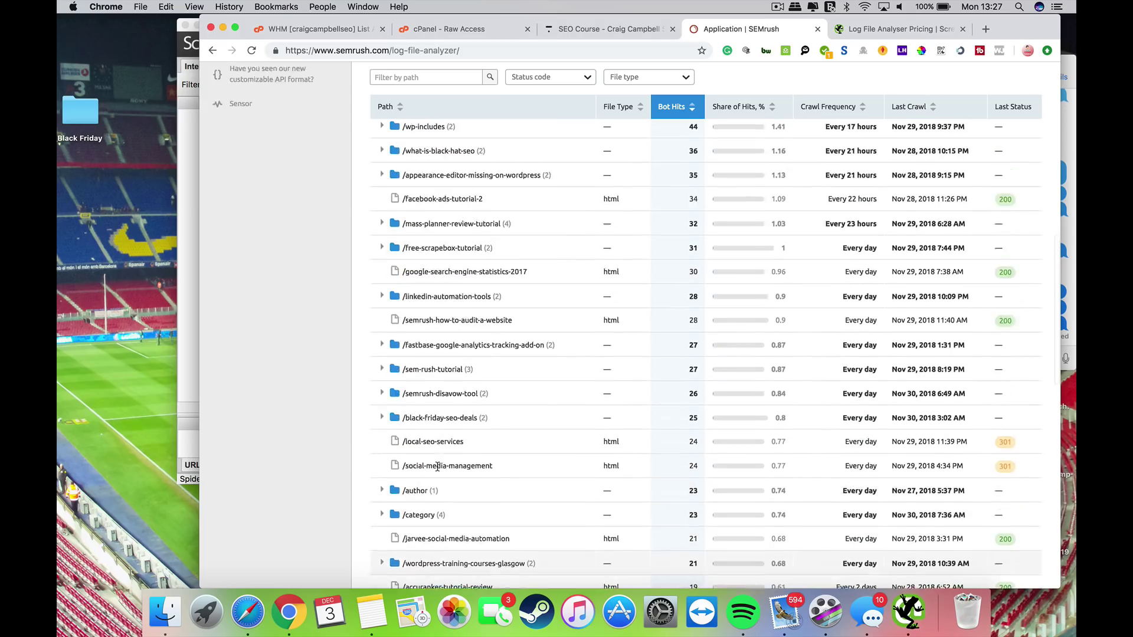
pyautogui.scroll(6, 437, 466)
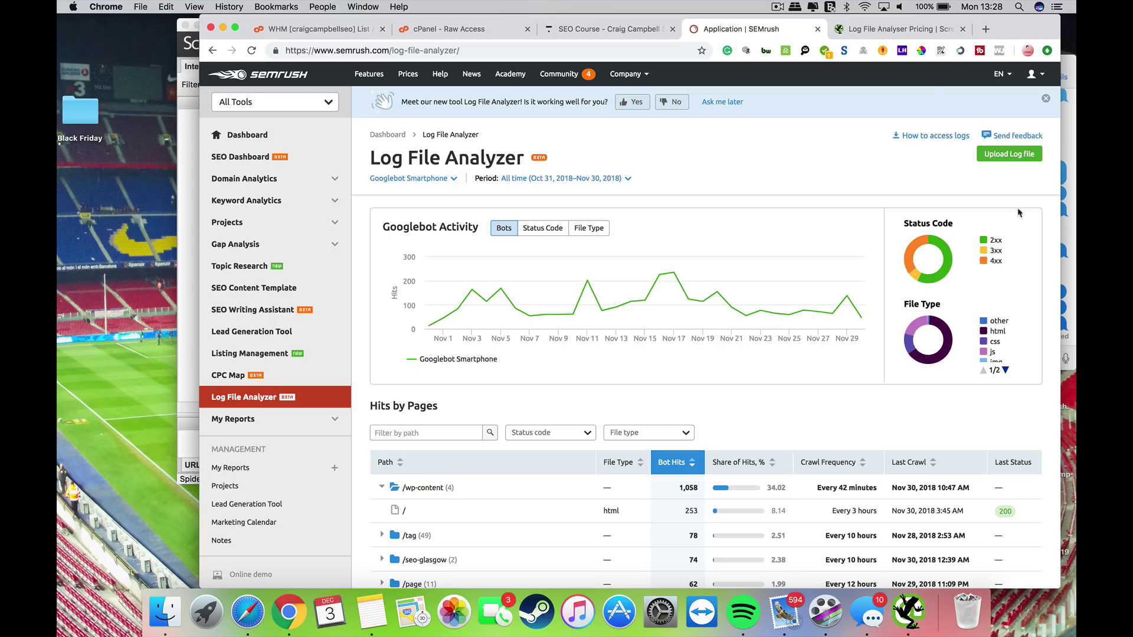
pyautogui.click(887, 33)
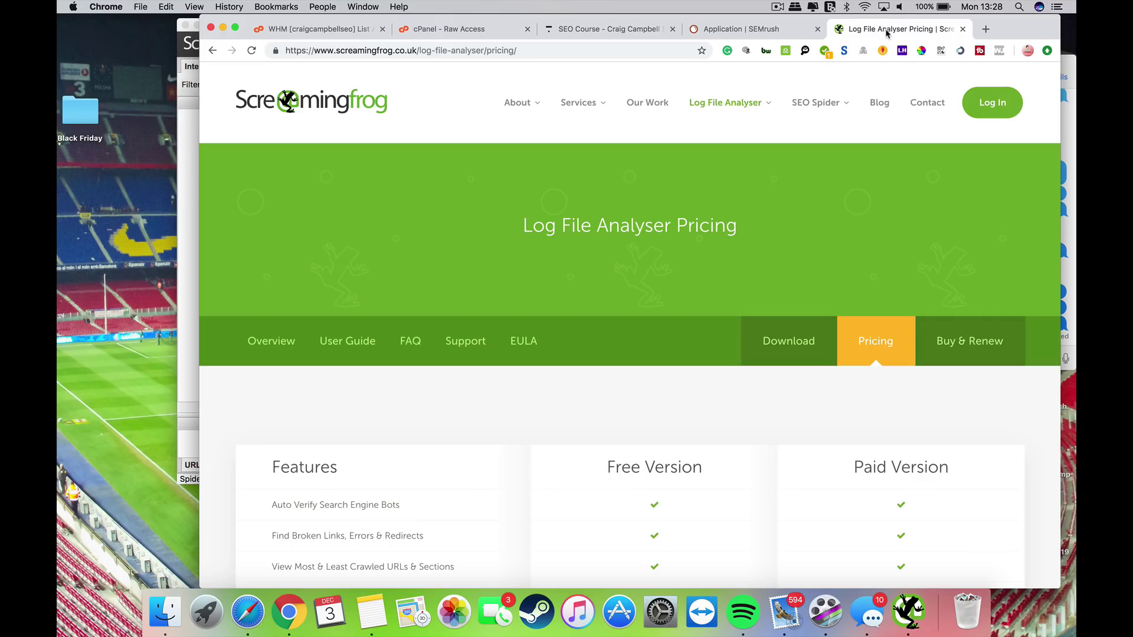
pyautogui.click(724, 30)
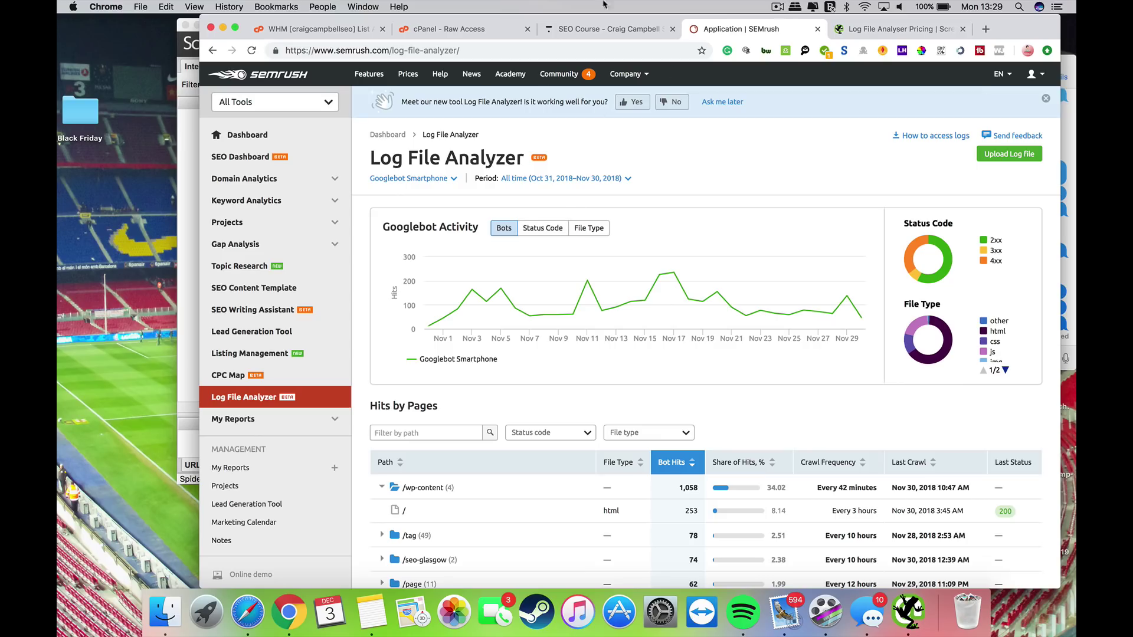
# Return to the cPanel Raw Access page listing current and archived raw access logs
pyautogui.click(447, 28)
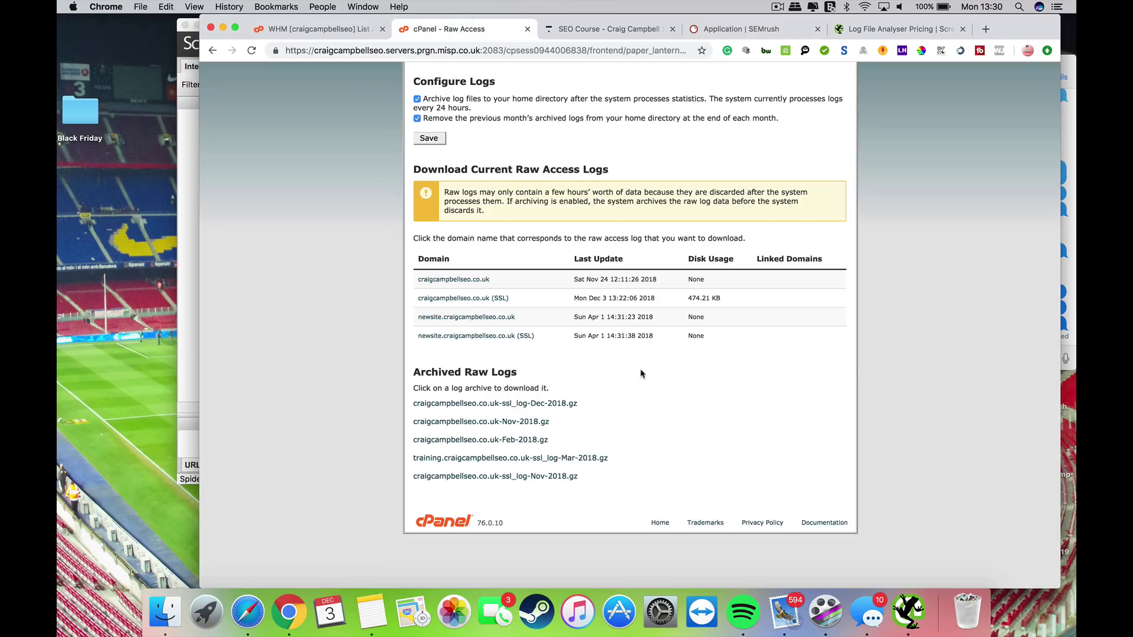